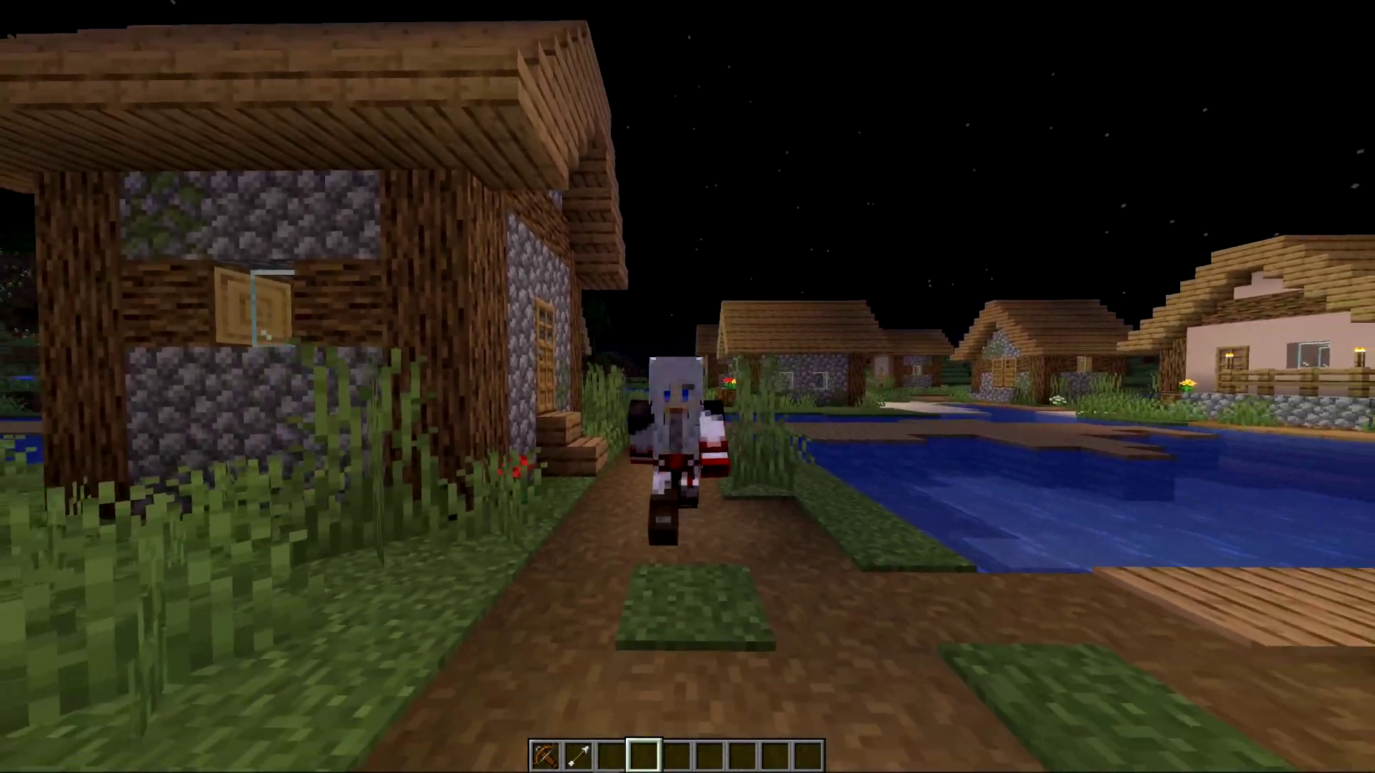
Walk the character past the village houses and out to the end of the wooden dock.
key("w")
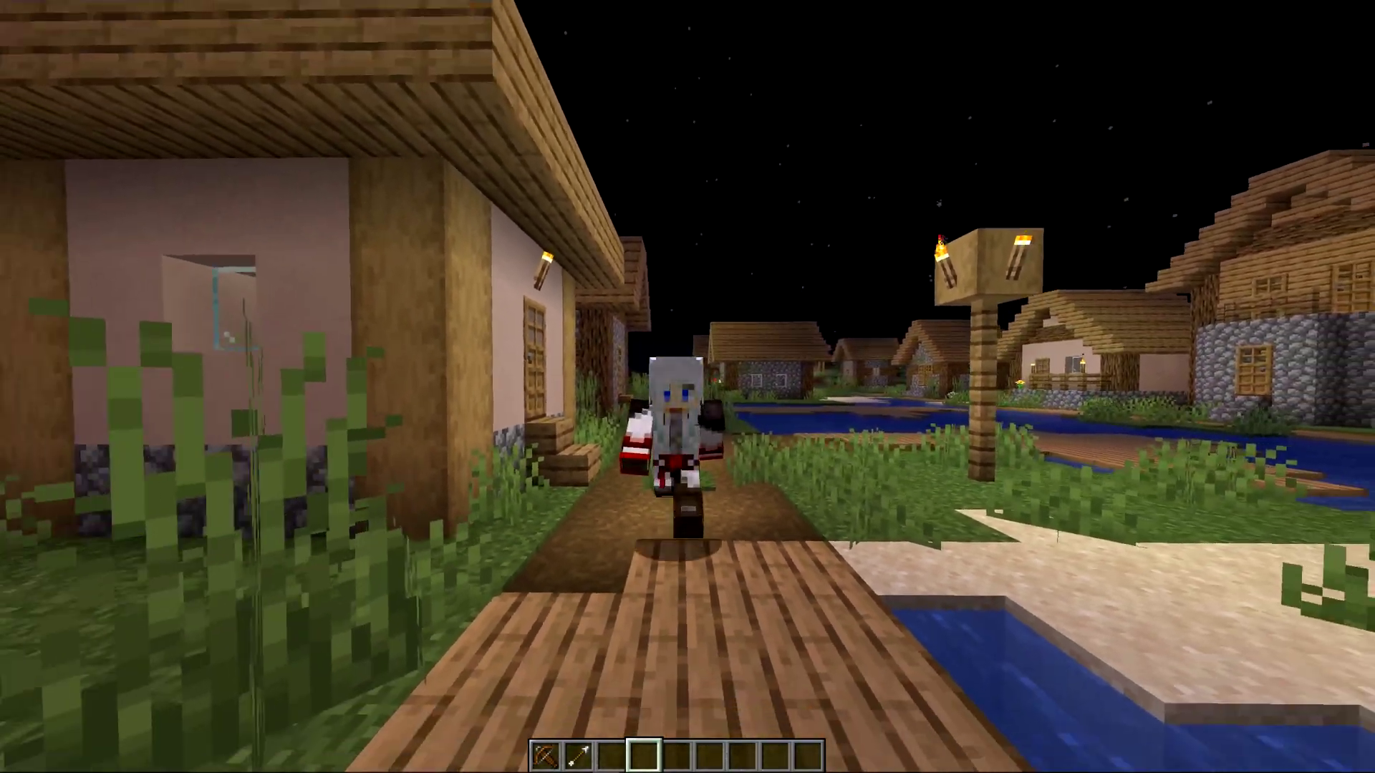
key("w")
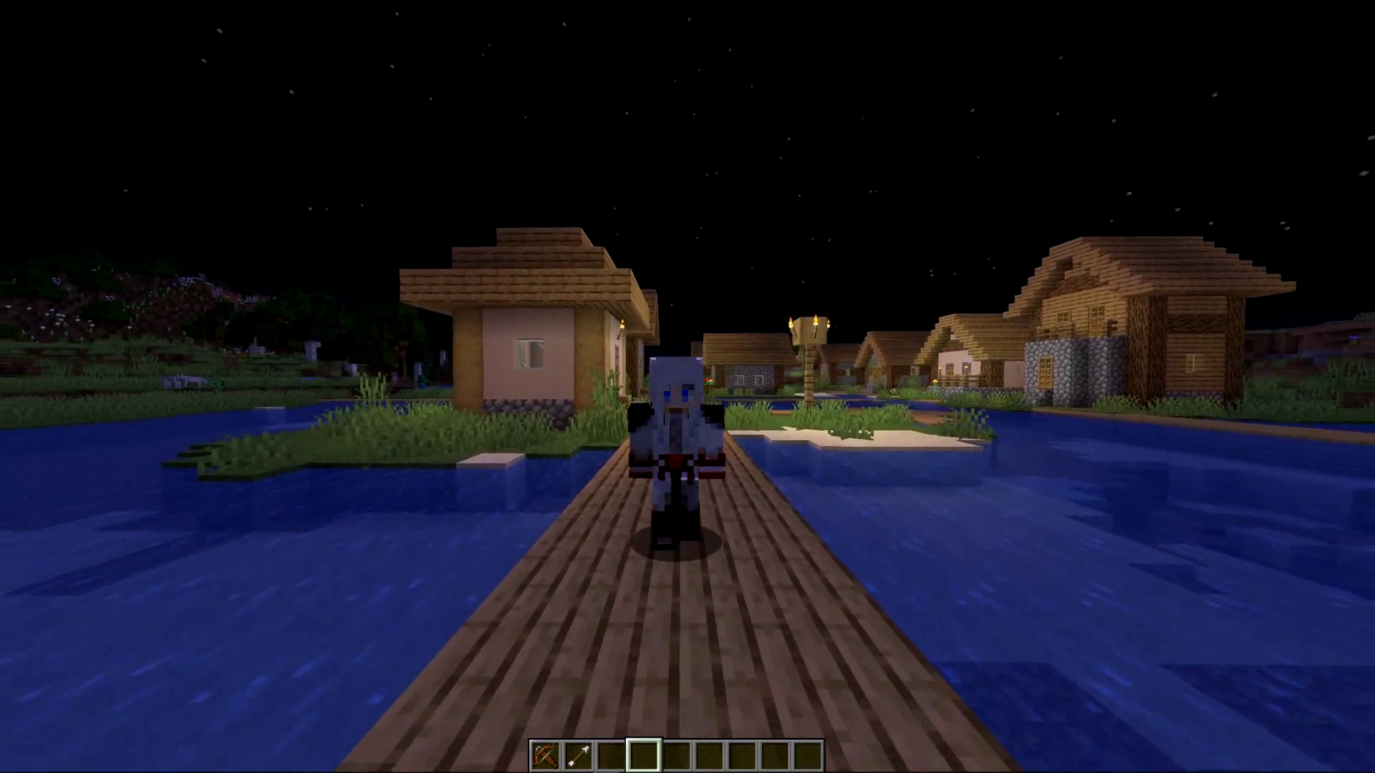
key("w")
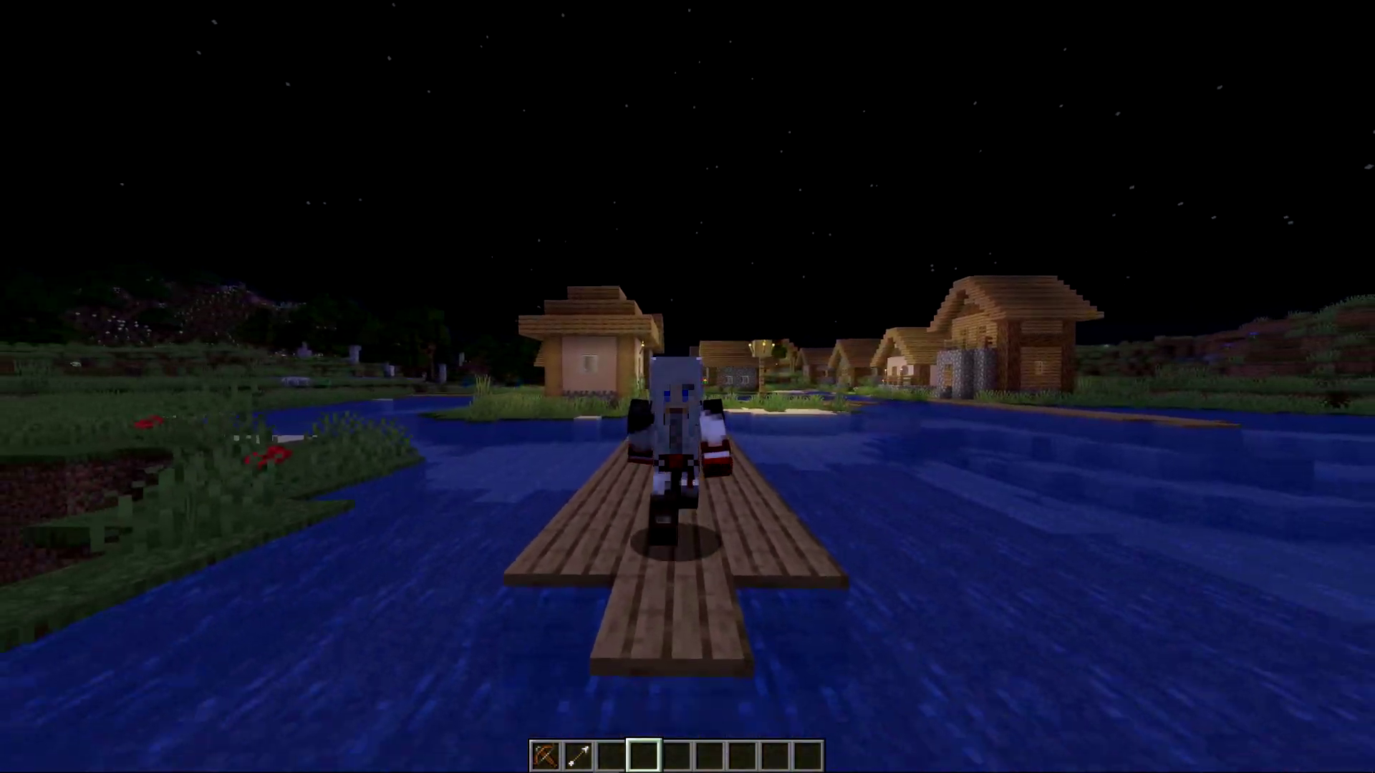
key("w")
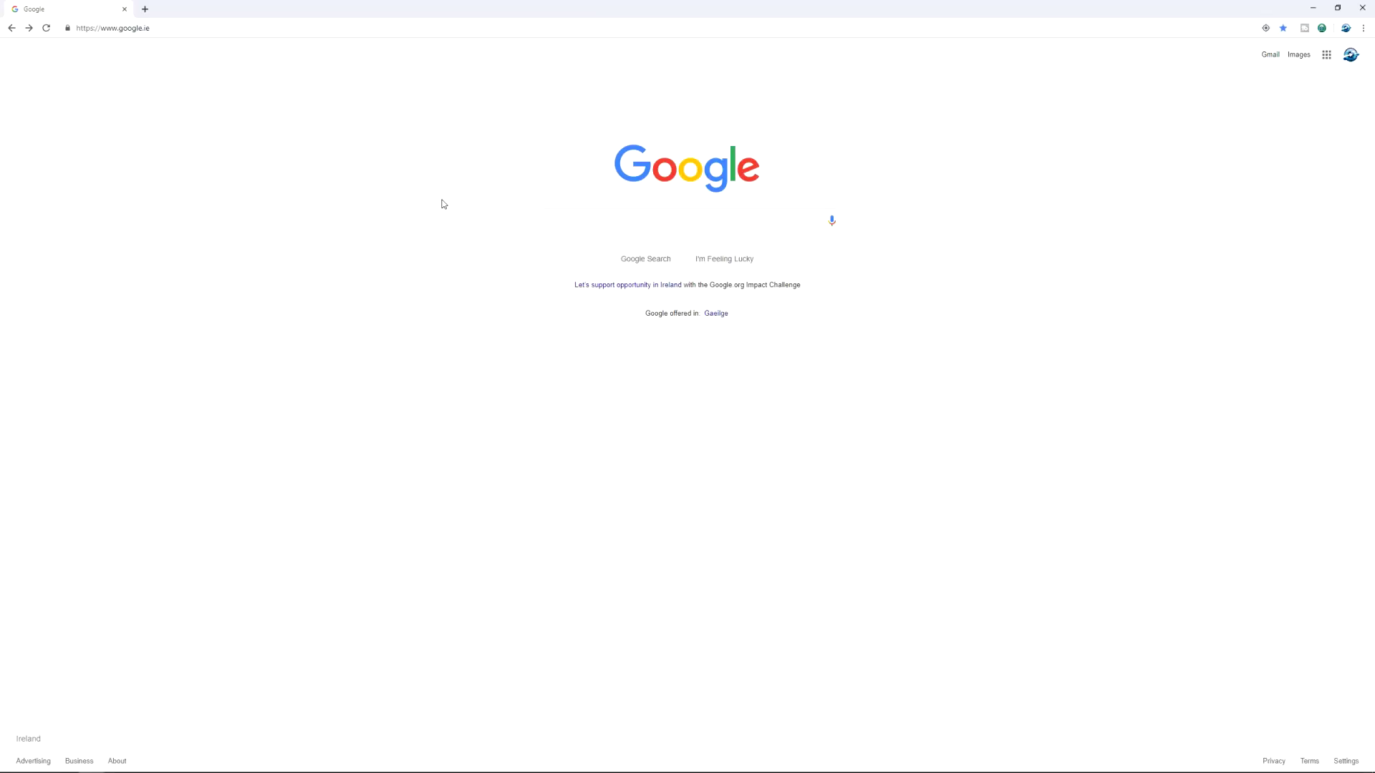
Search Google for twitch using the suggested 'twitch curse launcher' query.
left_click(562, 217)
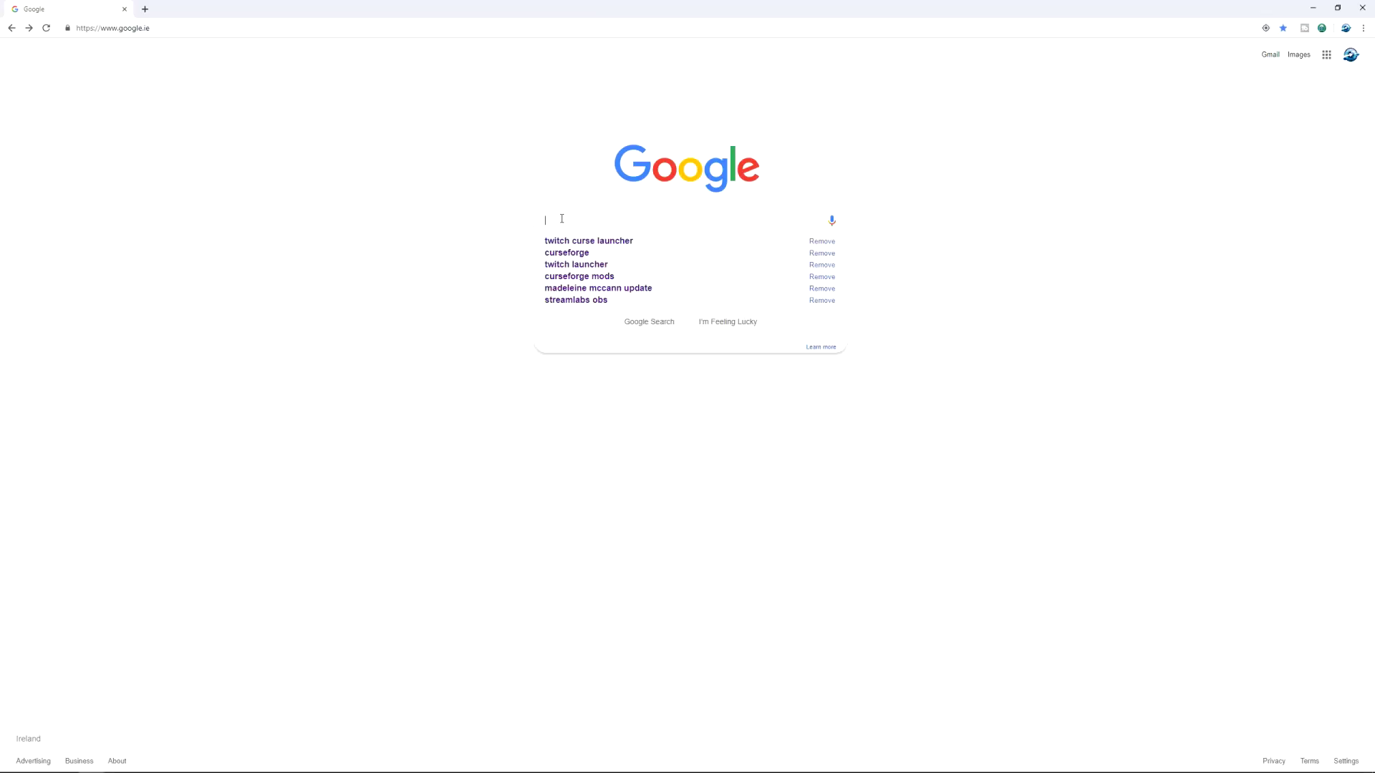
type("twitch")
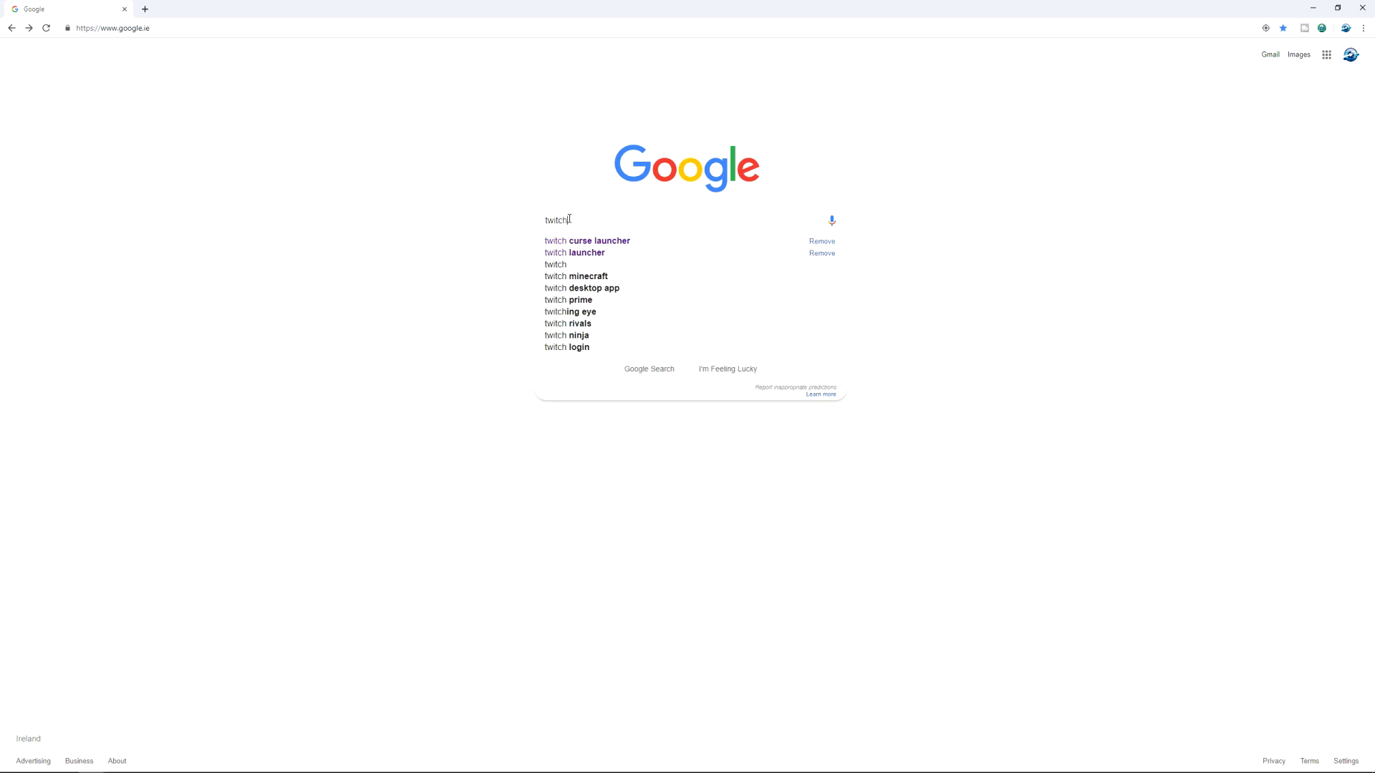
key("Down")
key("Return")
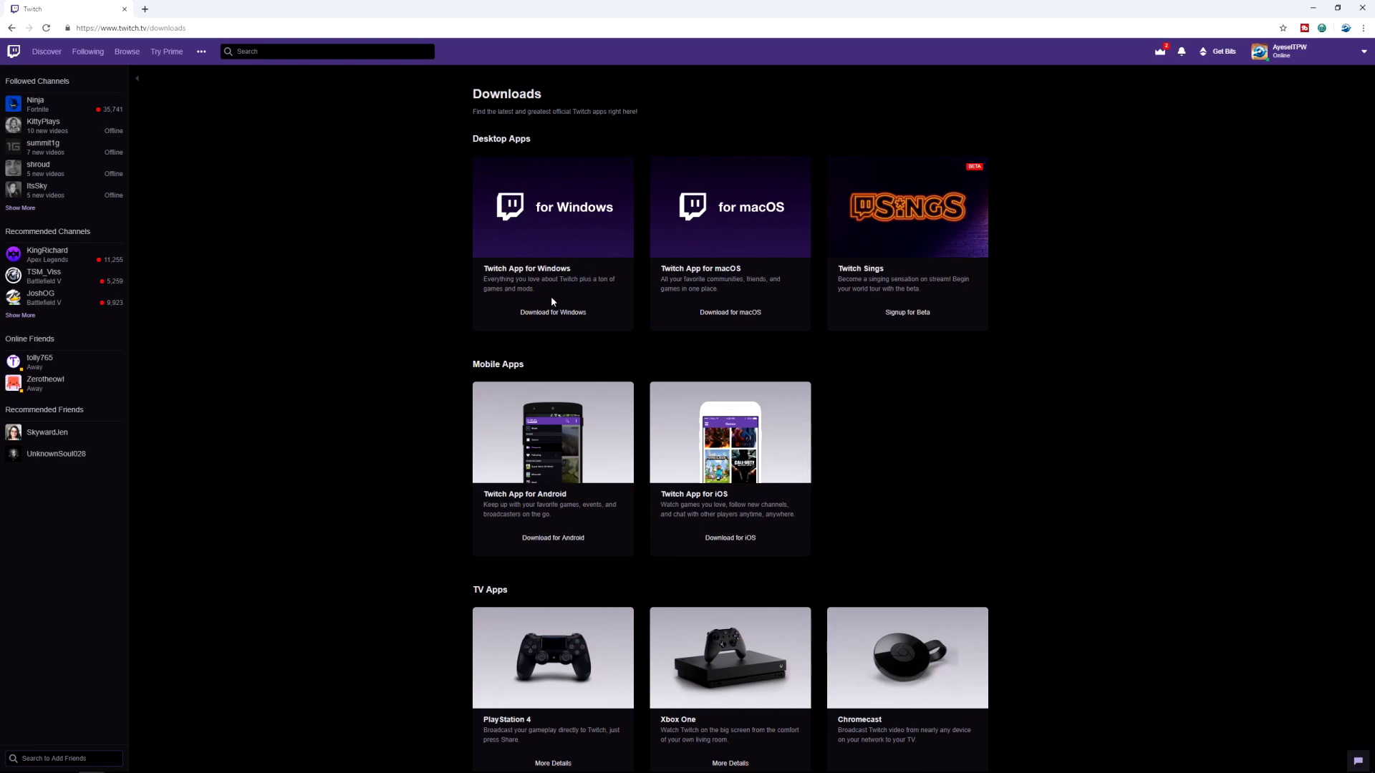
Download the Twitch app for Windows and install it.
left_click(557, 314)
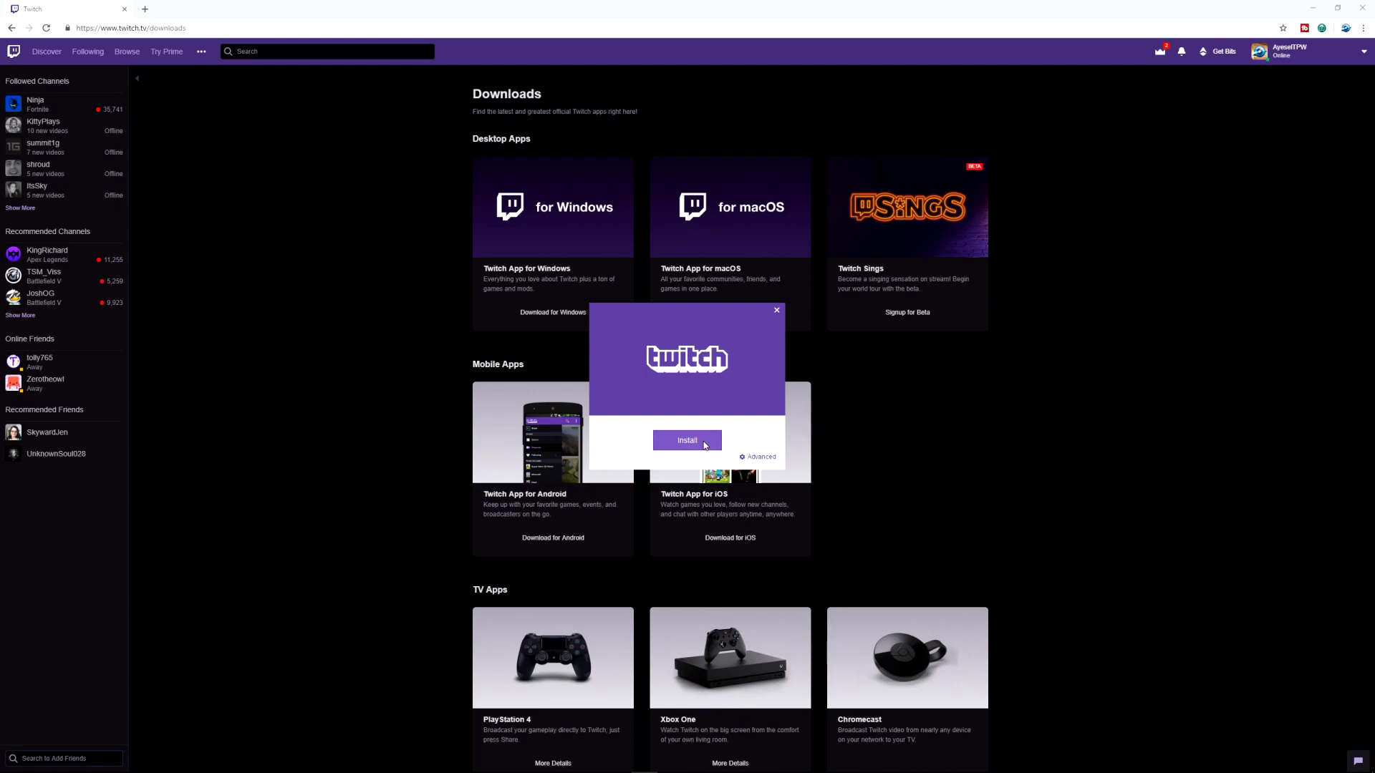
left_click(698, 445)
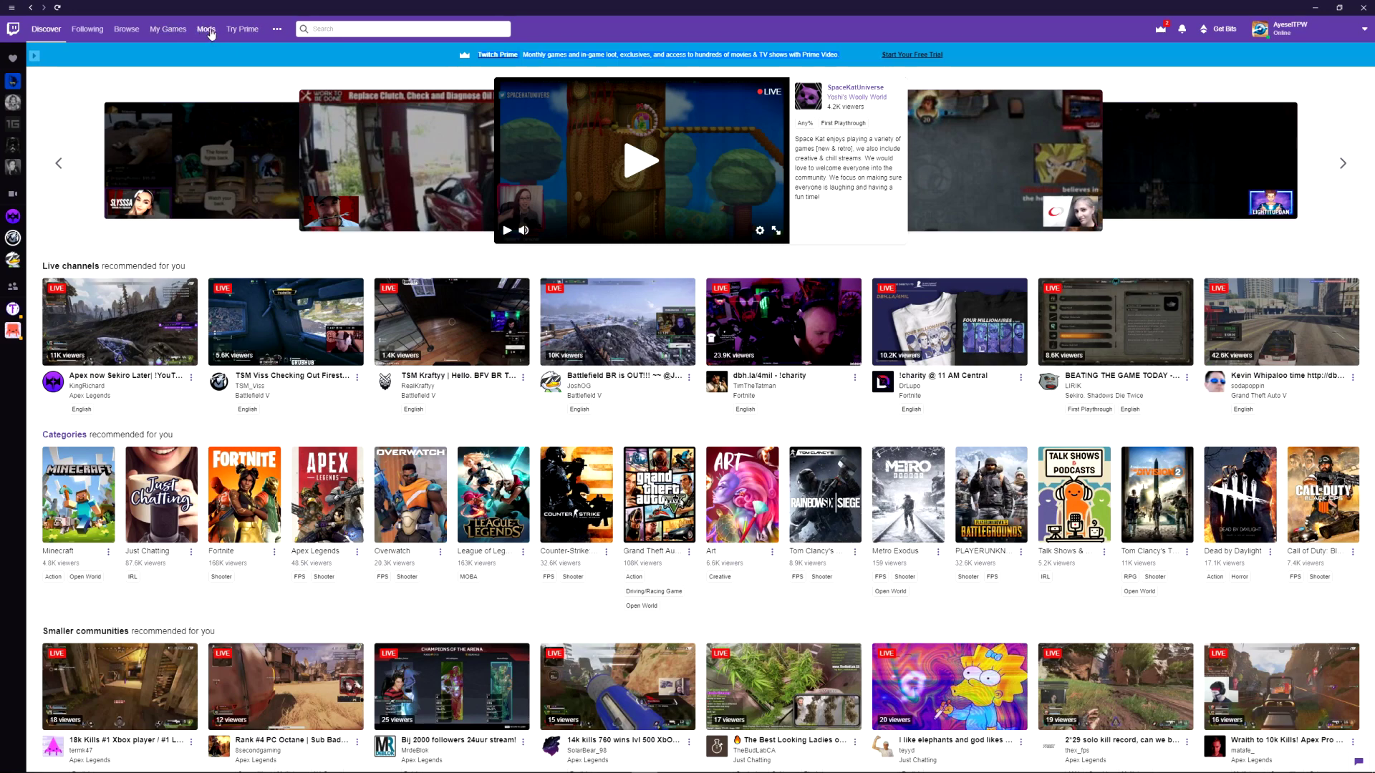
Switch the Twitch app to its Mods page listing supported games.
left_click(208, 30)
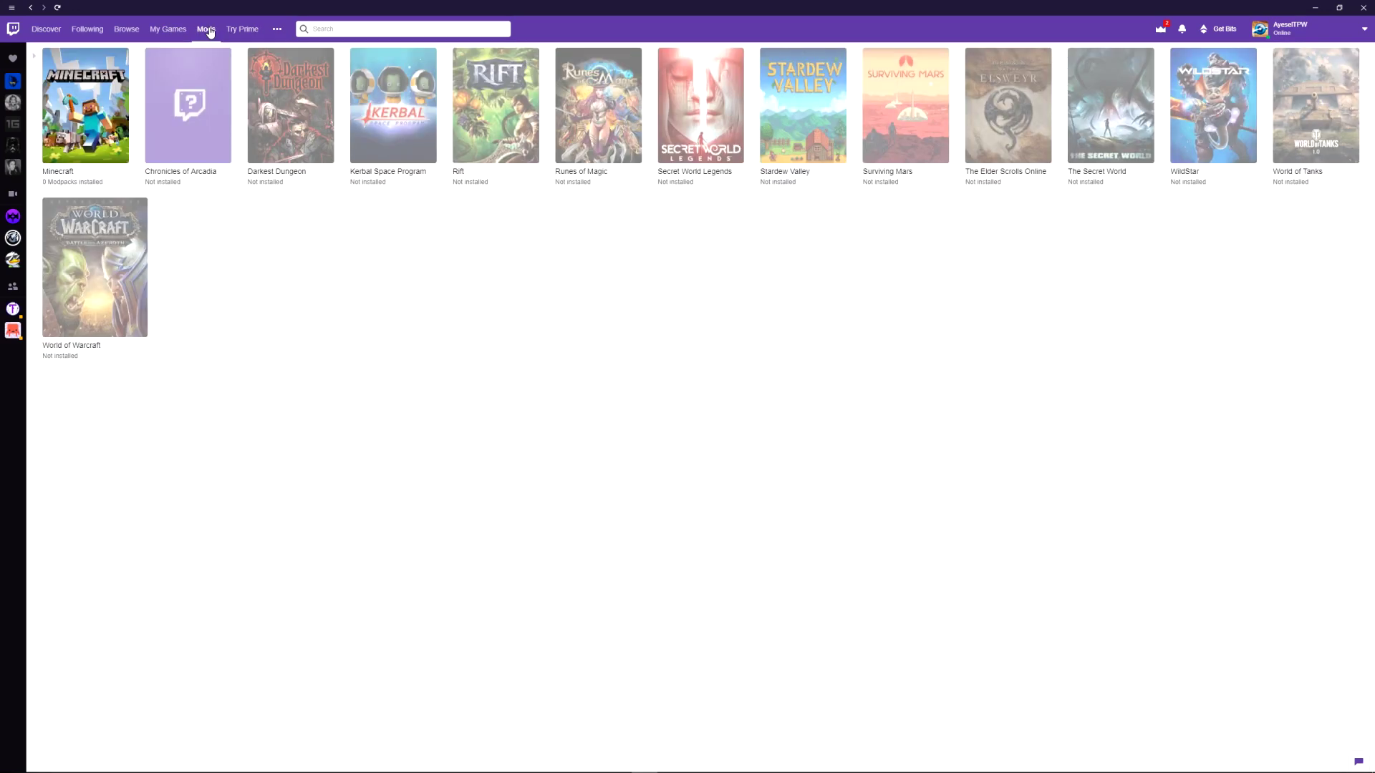
Open Minecraft's modpacks, start a custom profile, then cancel the Create Profile form.
left_click(91, 104)
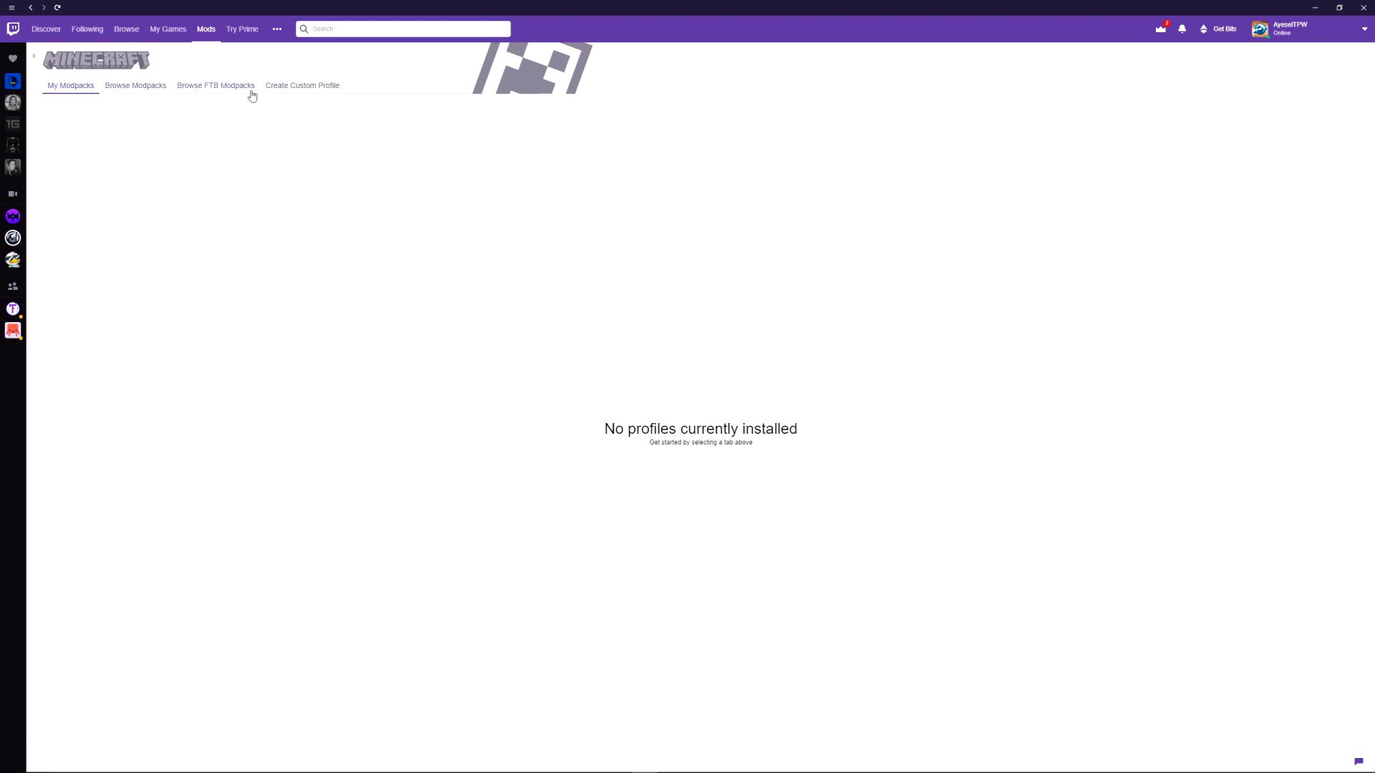
left_click(295, 86)
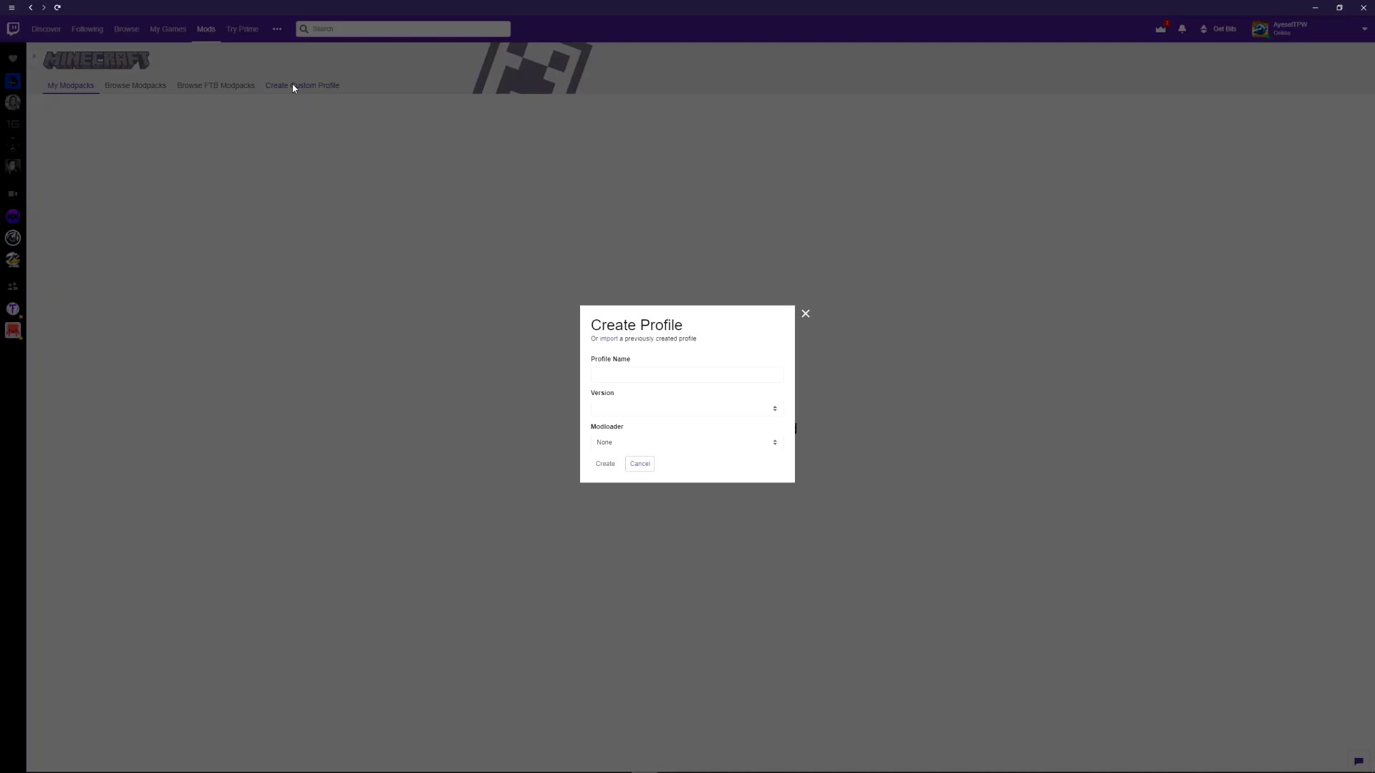
left_click(806, 313)
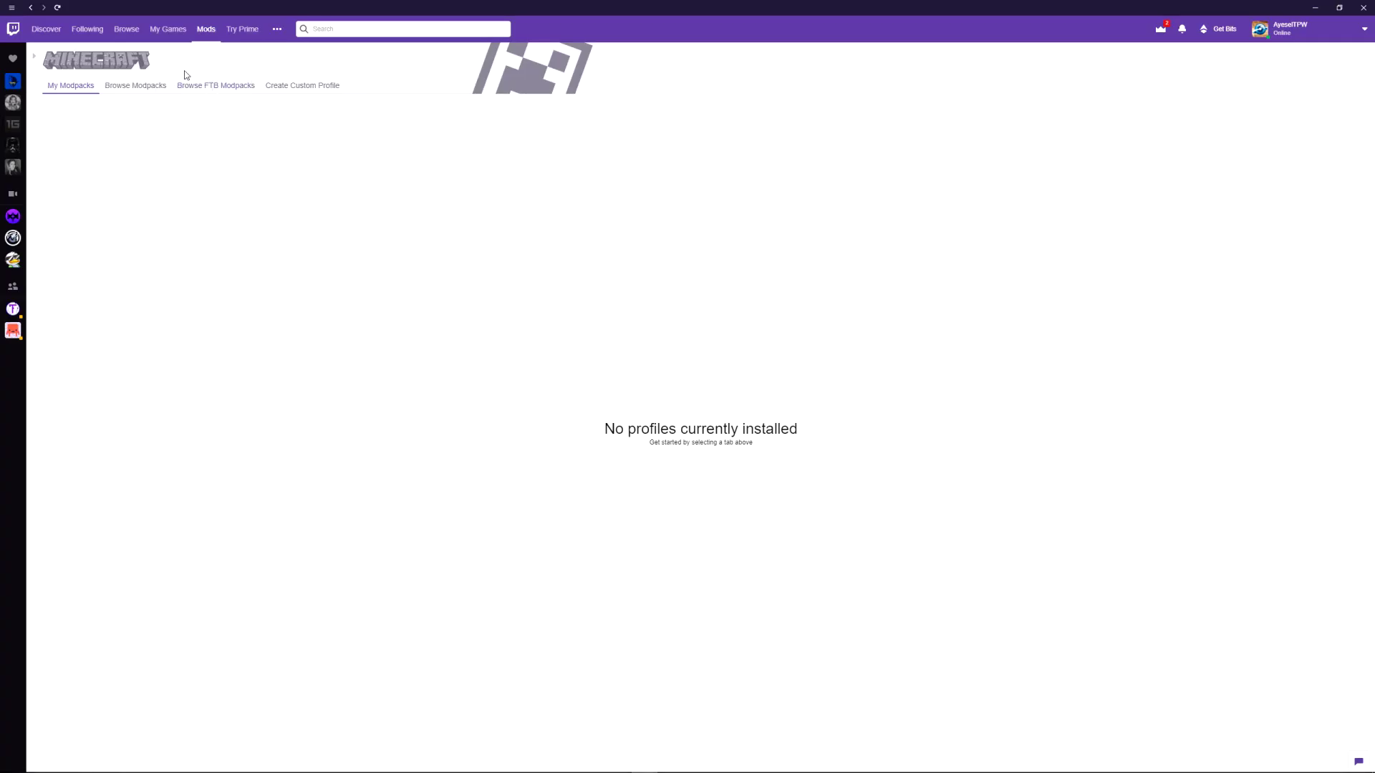
Browse the FTB modpacks list and change its sort from Featured to Popularity.
left_click(201, 86)
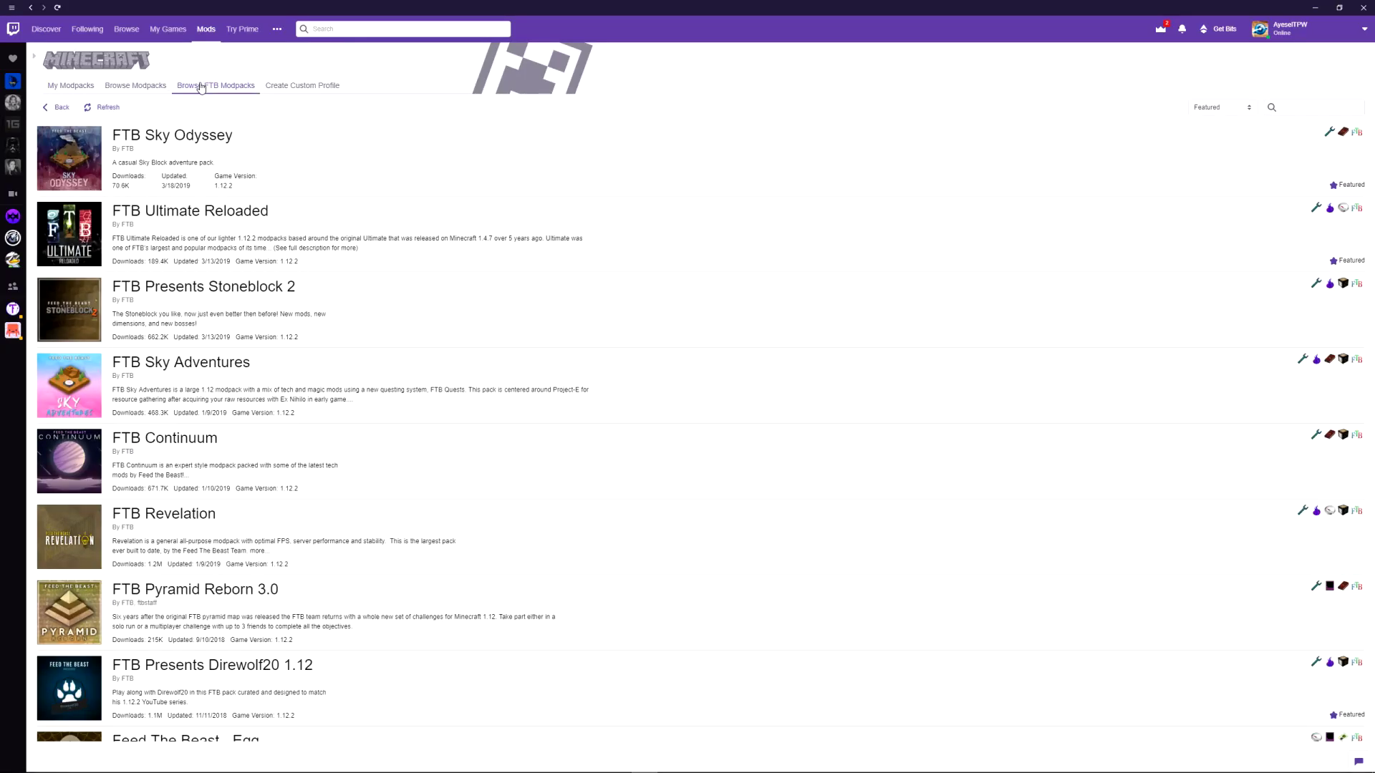
scroll(288, 287, "down", 10)
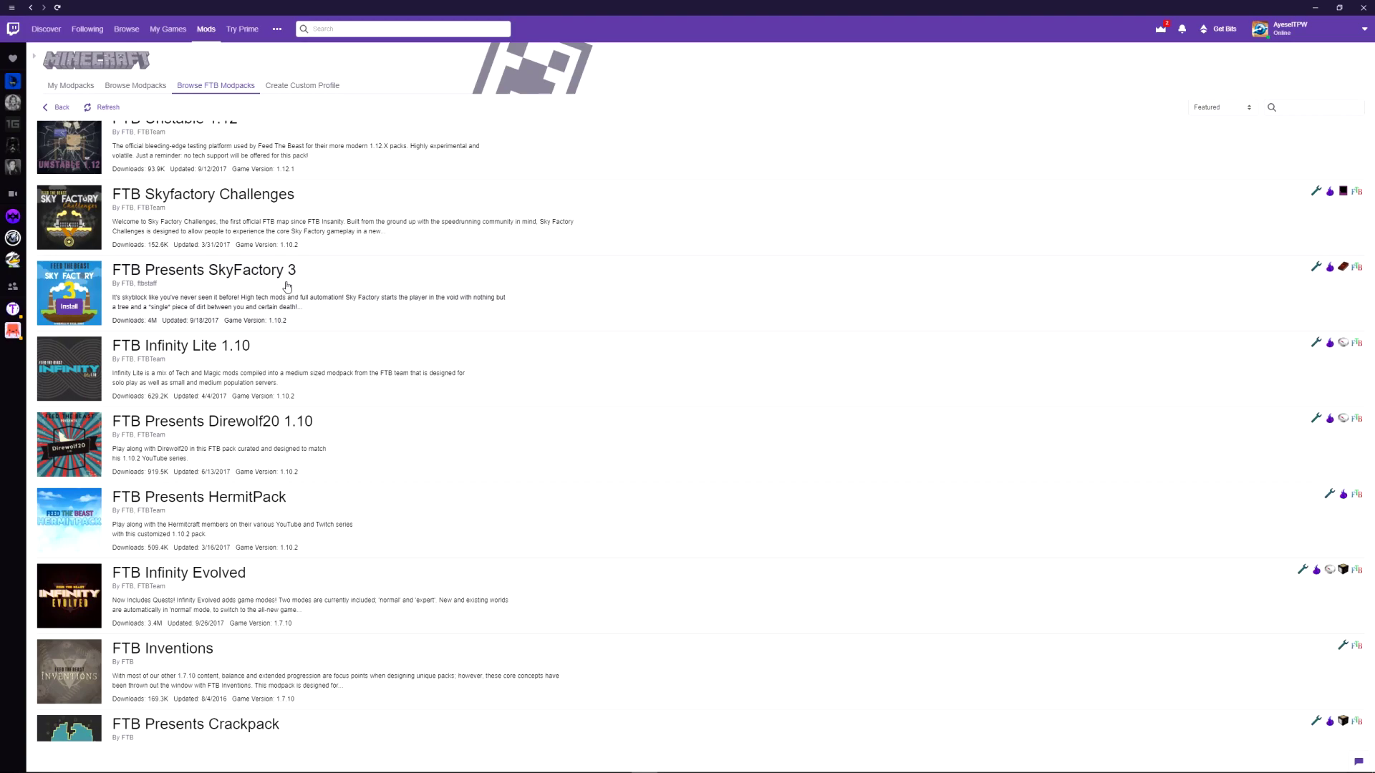
scroll(289, 307, "down", 2)
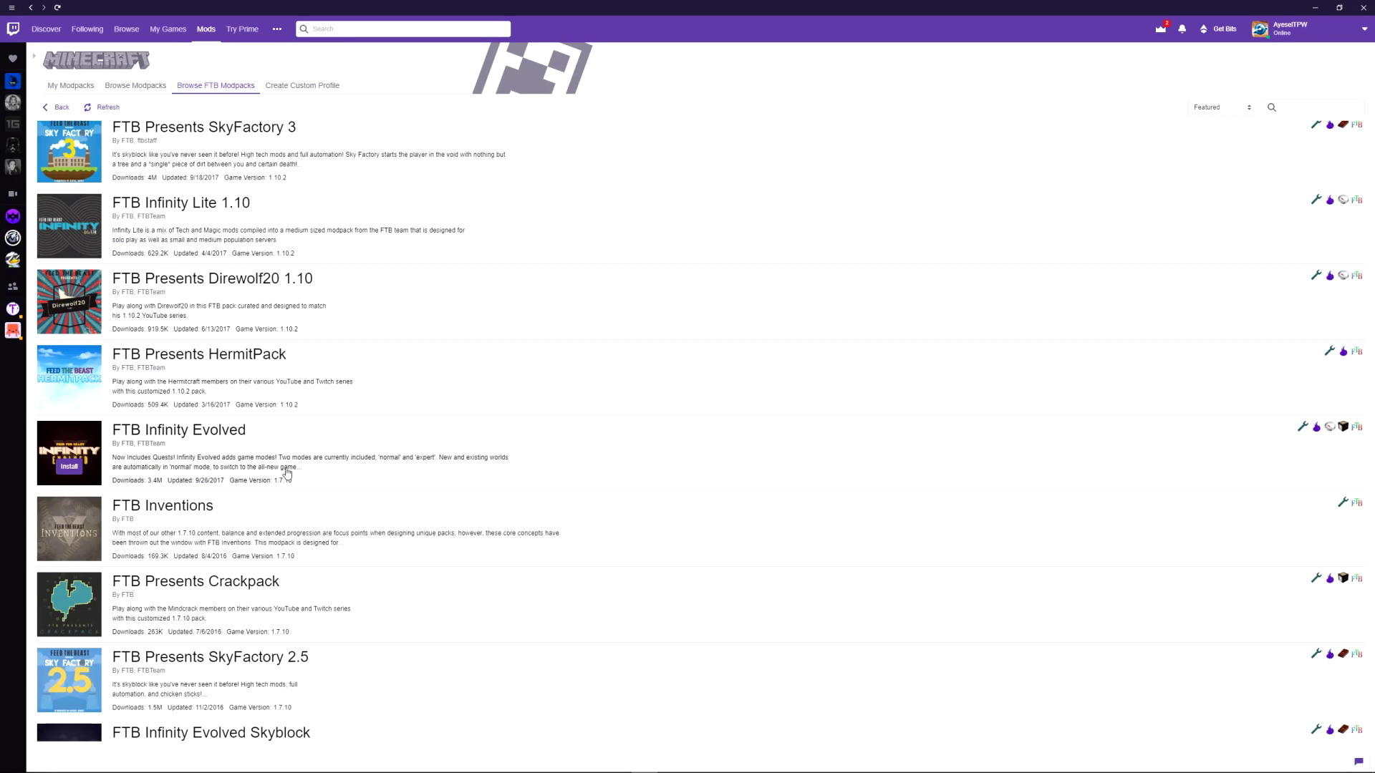
scroll(283, 480, "down", 15)
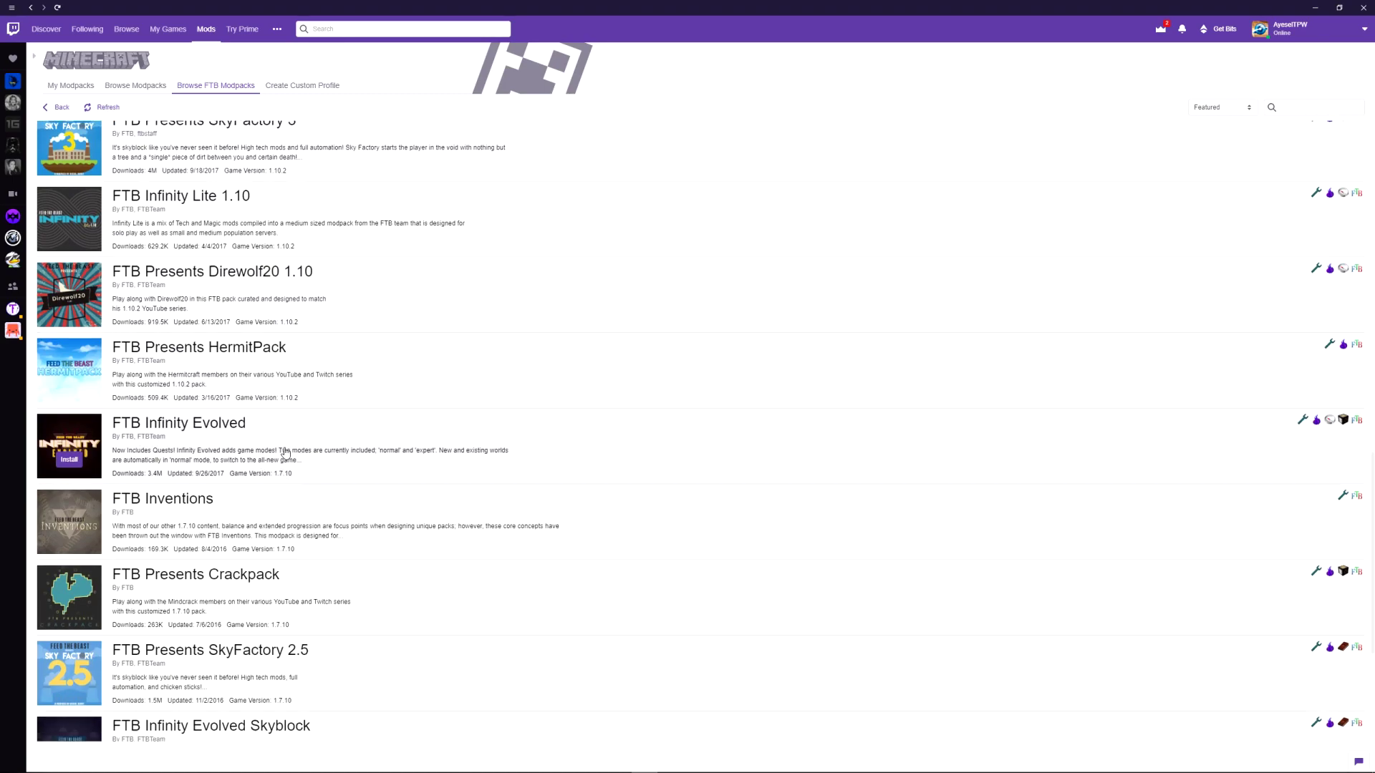
scroll(287, 450, "down", 8)
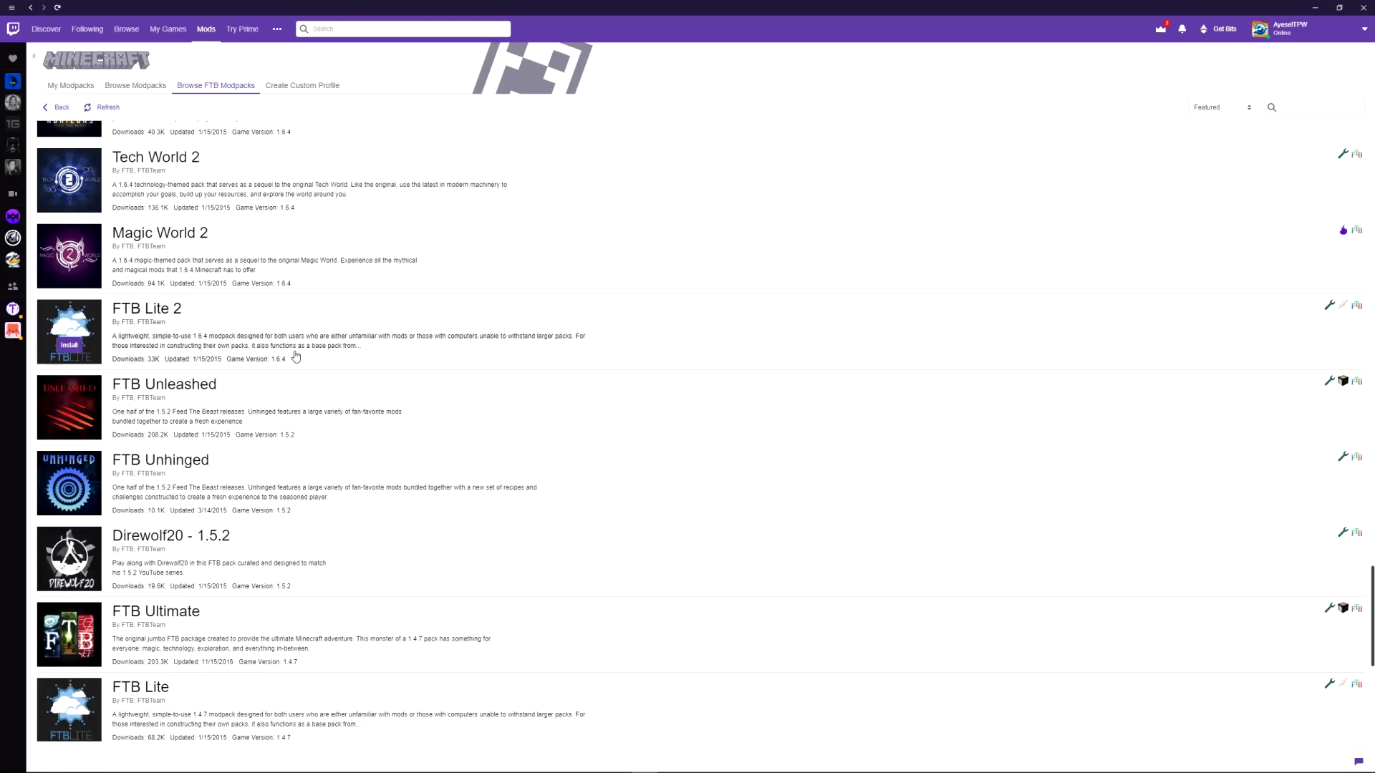
scroll(281, 190, "up", 7)
scroll(280, 186, "up", 15)
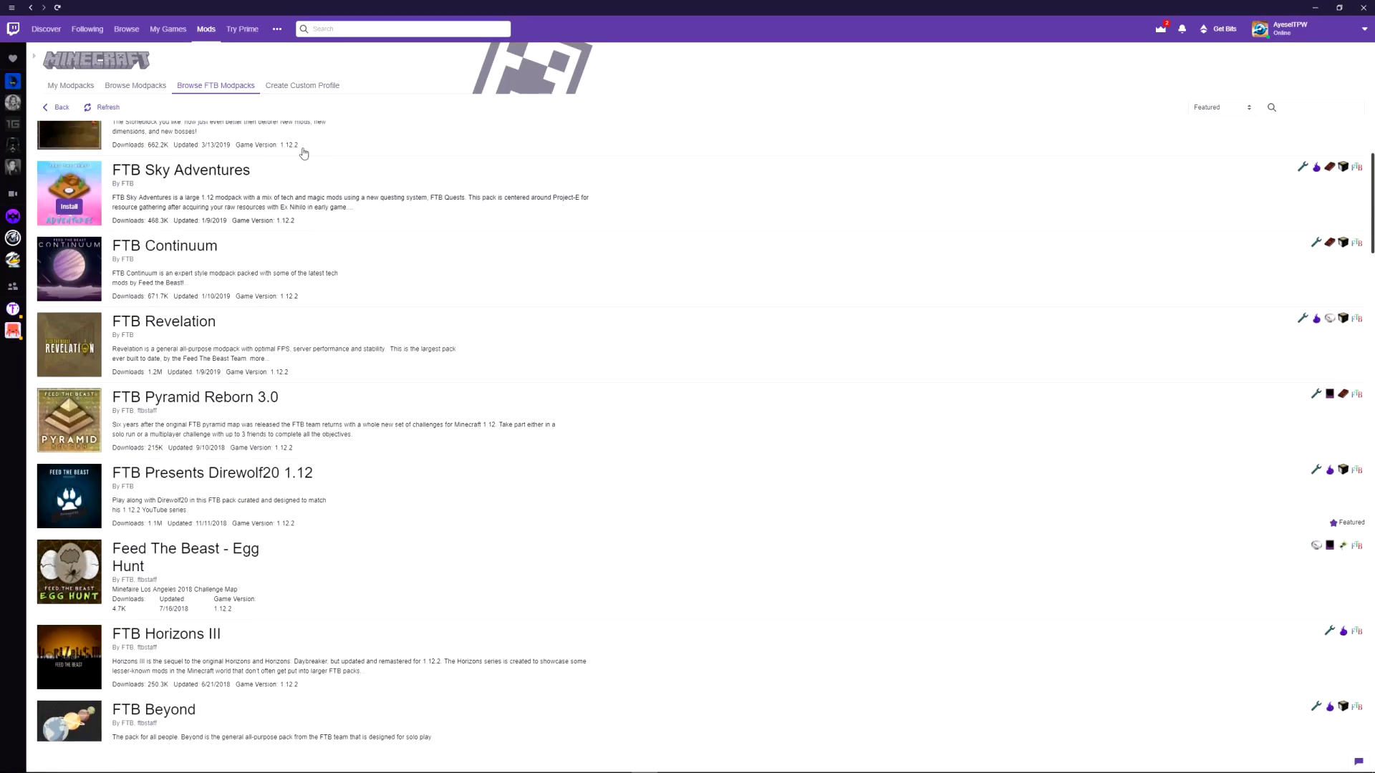
left_click(1249, 110)
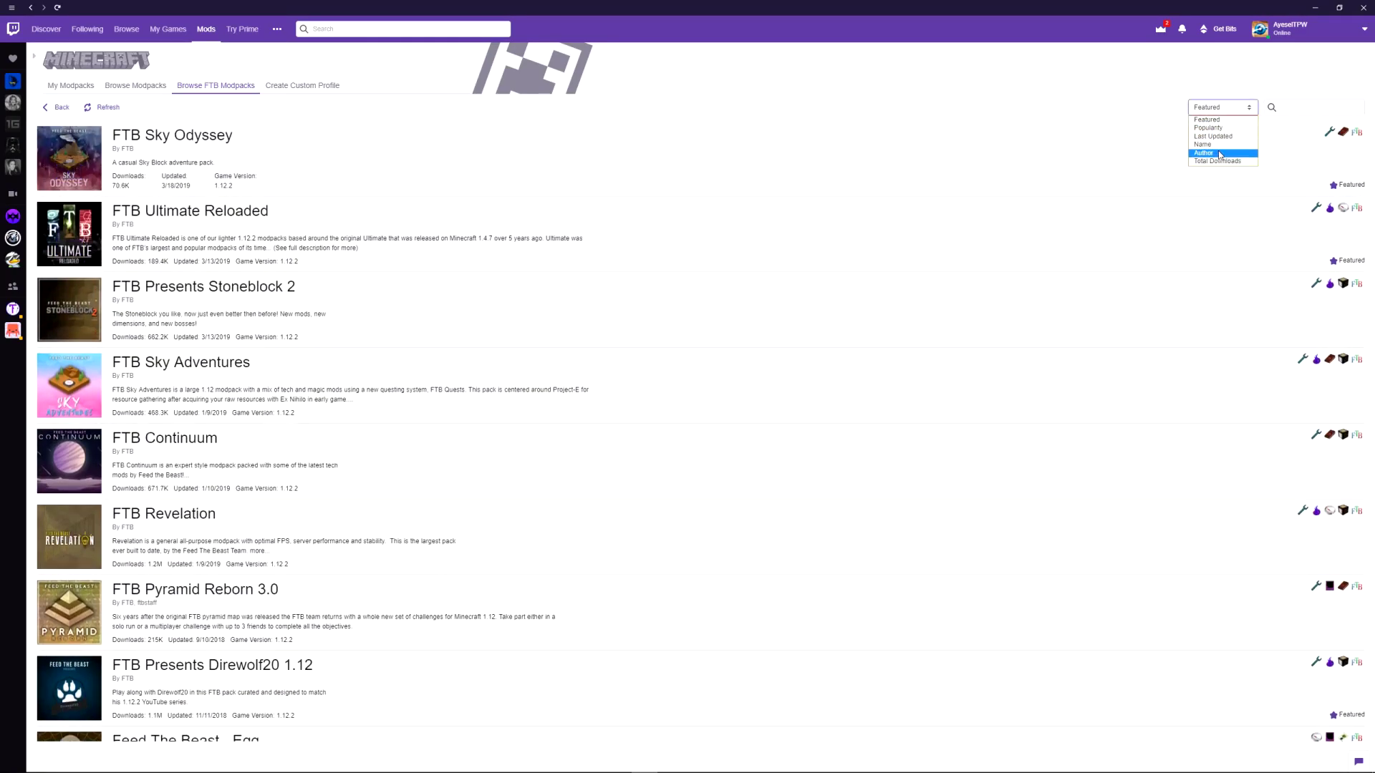
left_click(1223, 128)
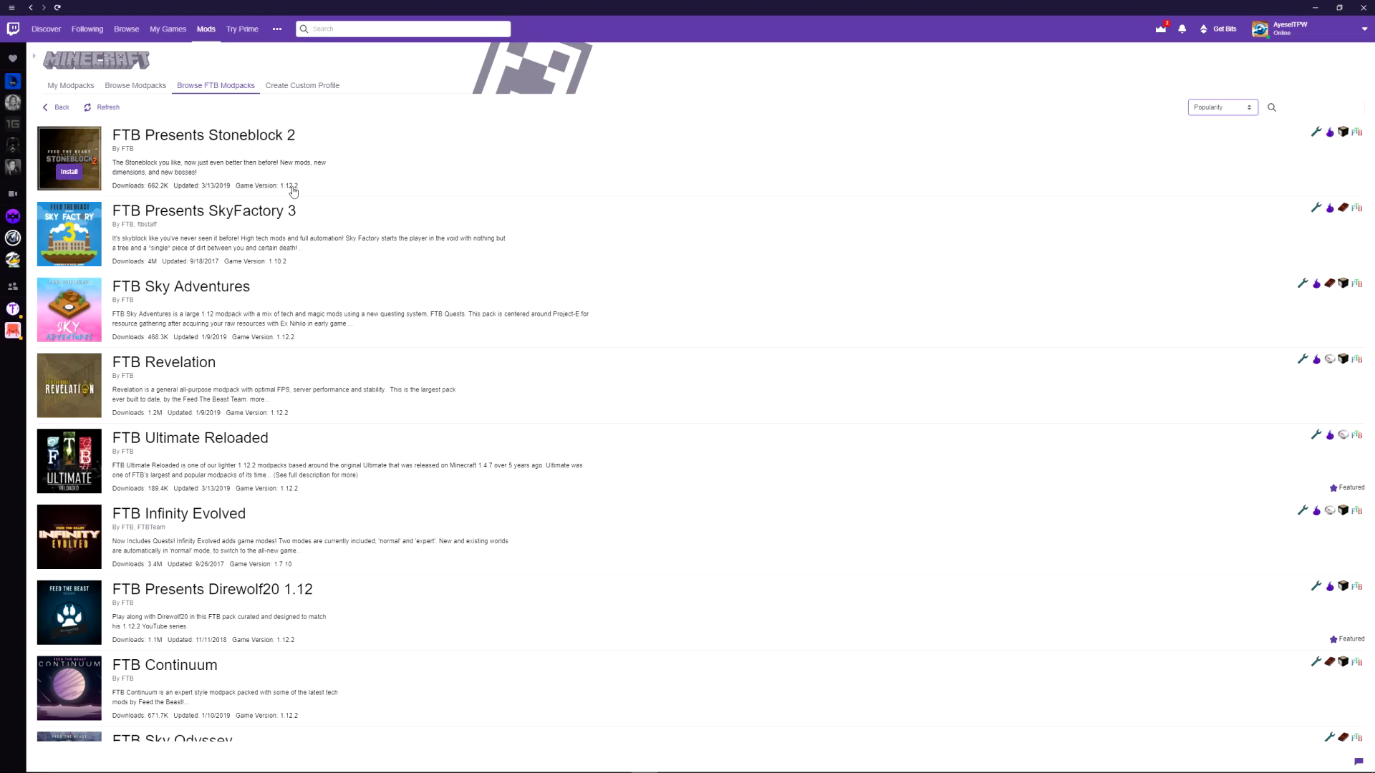
Install FTB Presents Stoneblock 2 and confirm version 1.9.0 under My Modpacks.
left_click(69, 173)
left_click(69, 85)
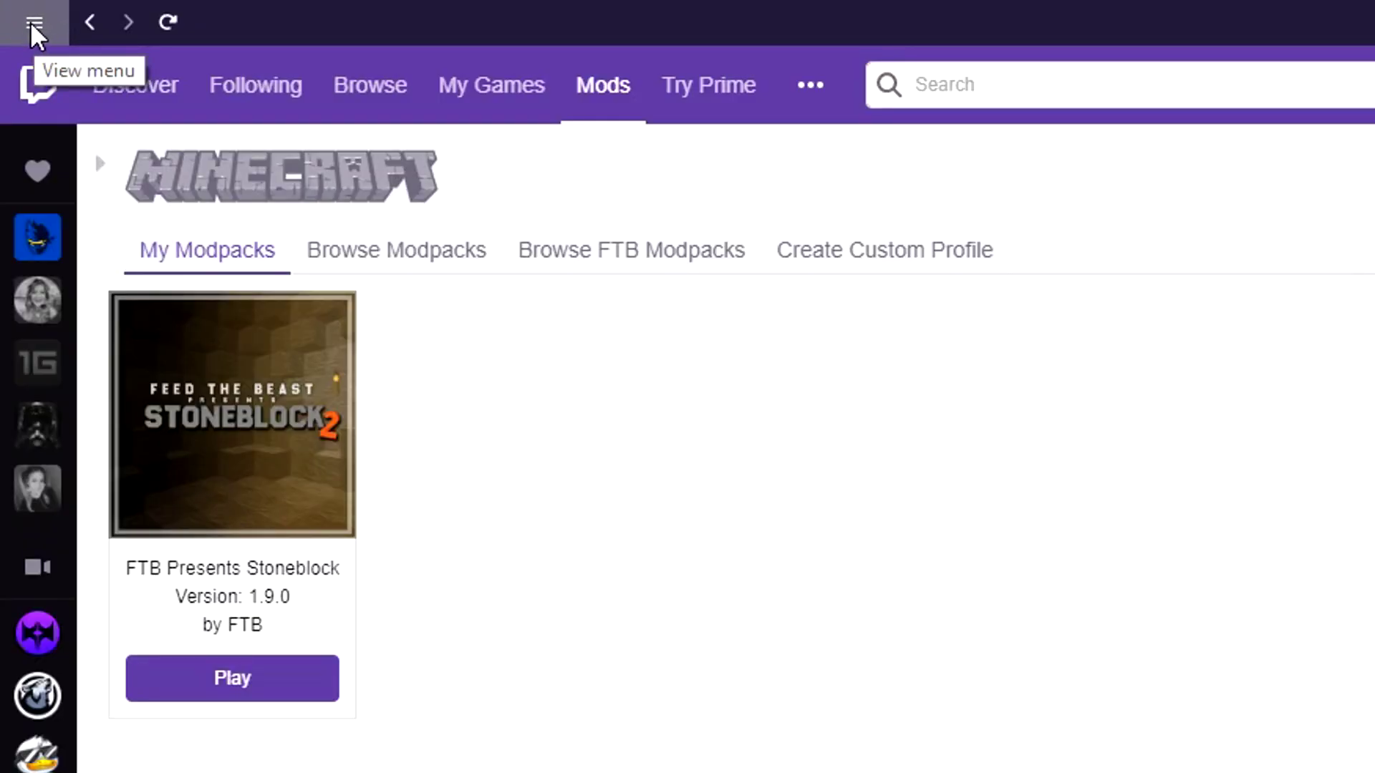
left_click(32, 25)
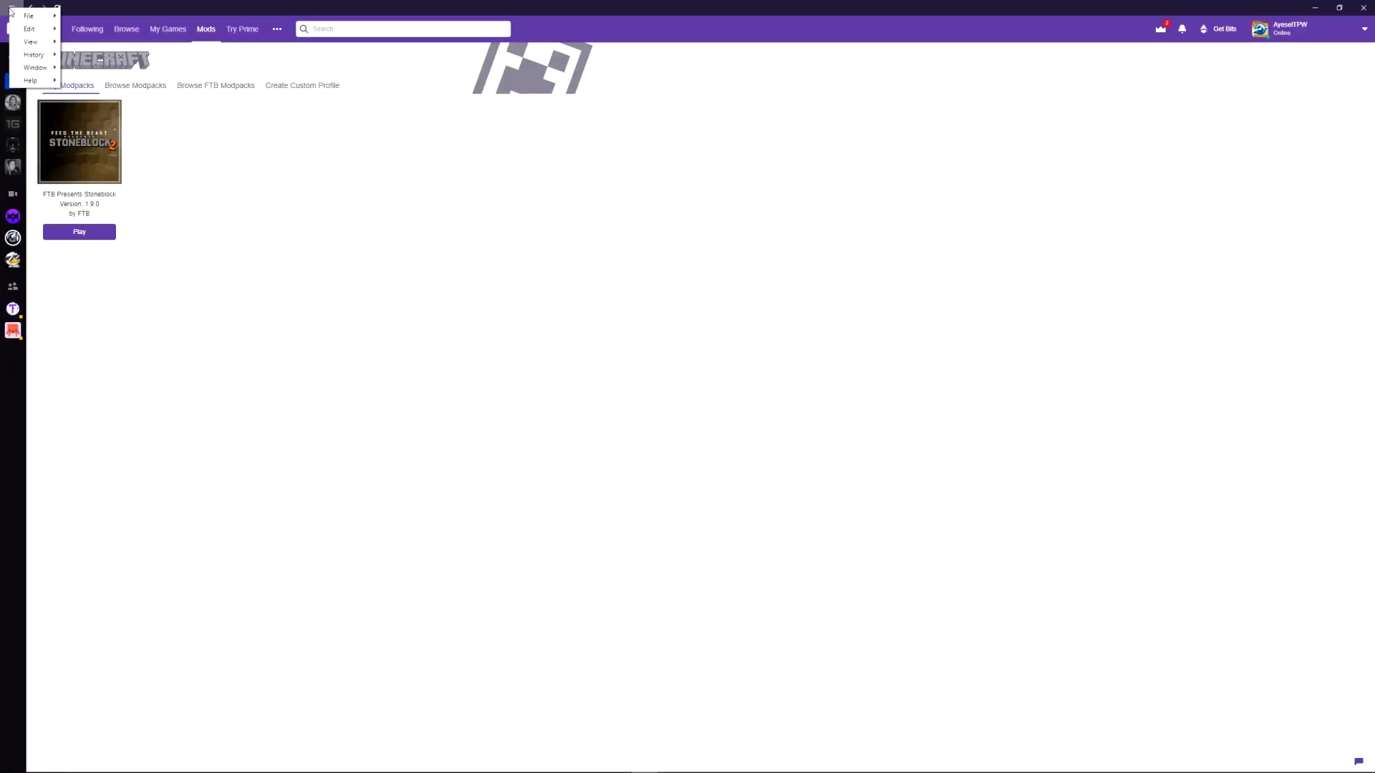
mouse_move(32, 17)
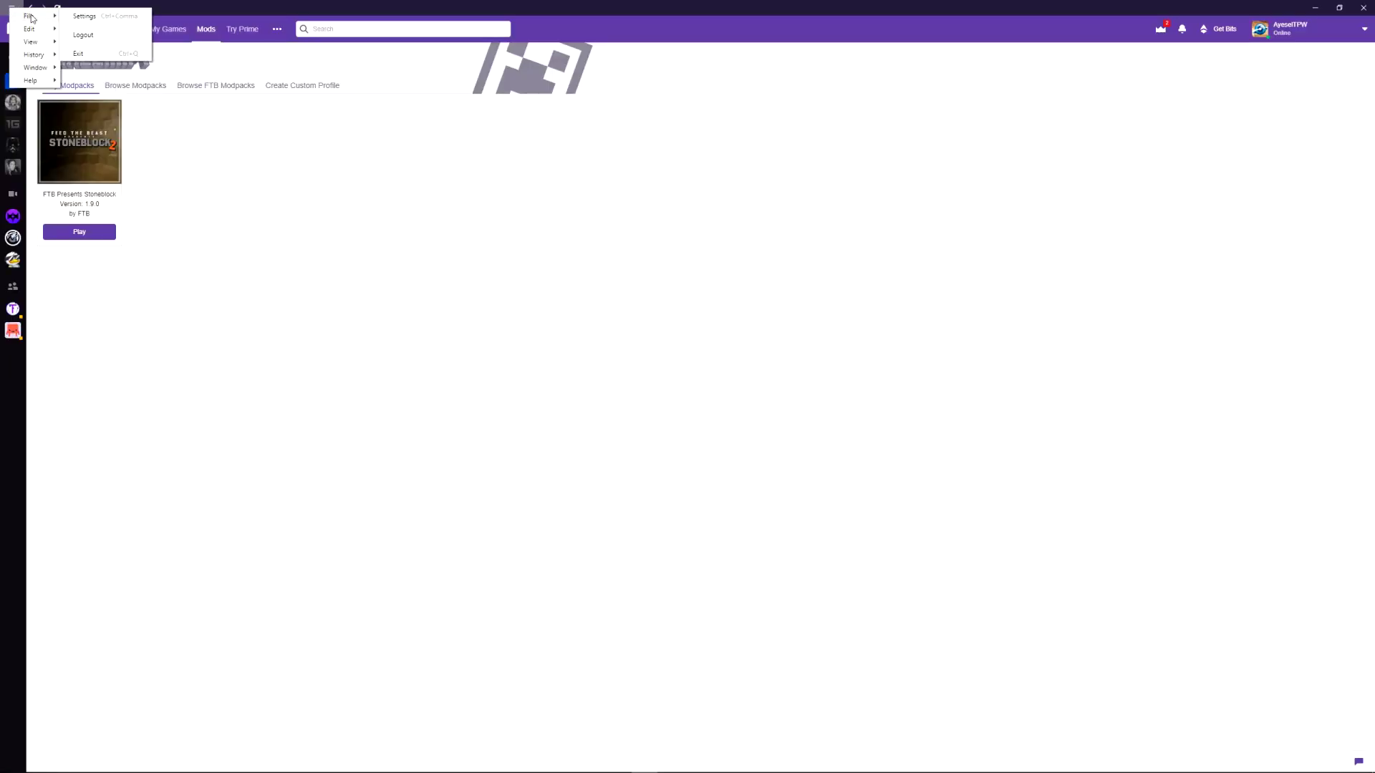
left_click(96, 16)
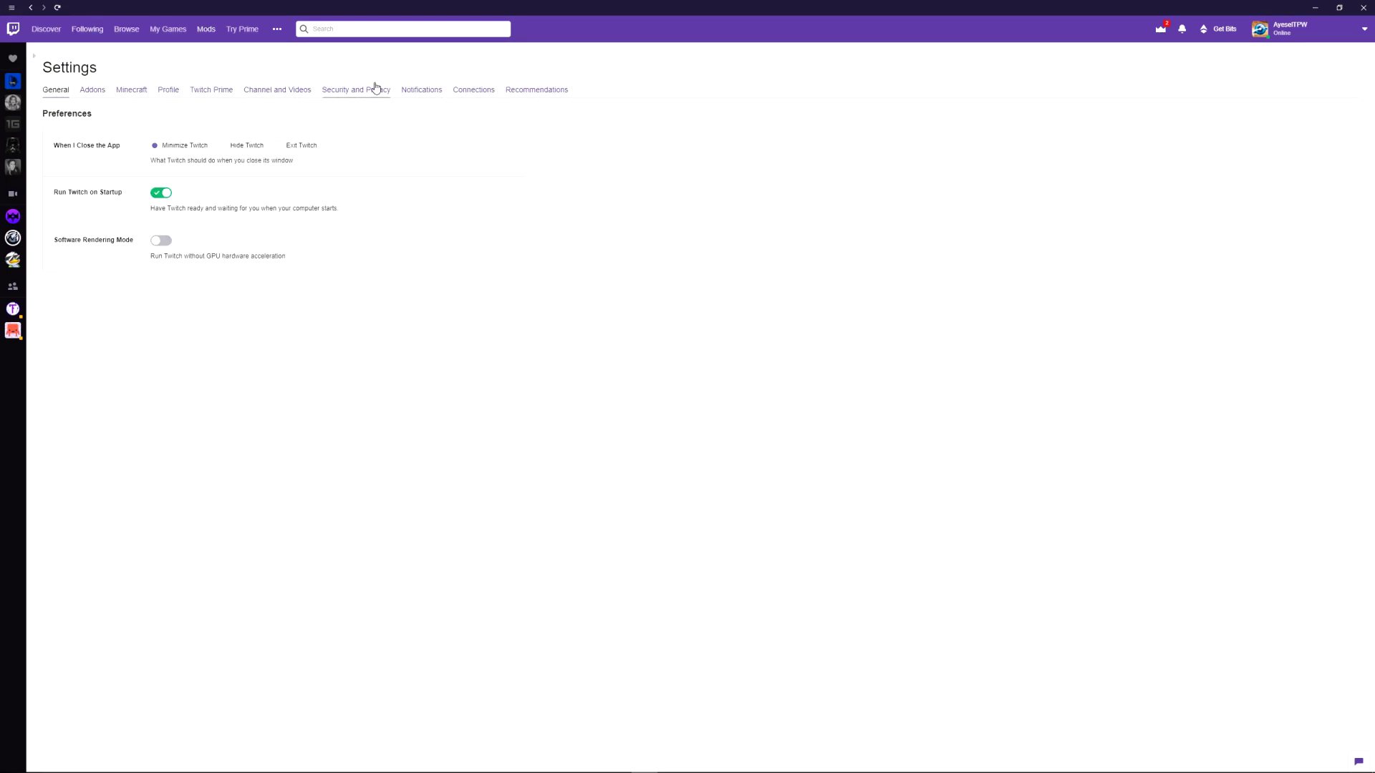
In Minecraft settings, keep release type Release and toggle Use Desktop Resolution off and on.
left_click(133, 92)
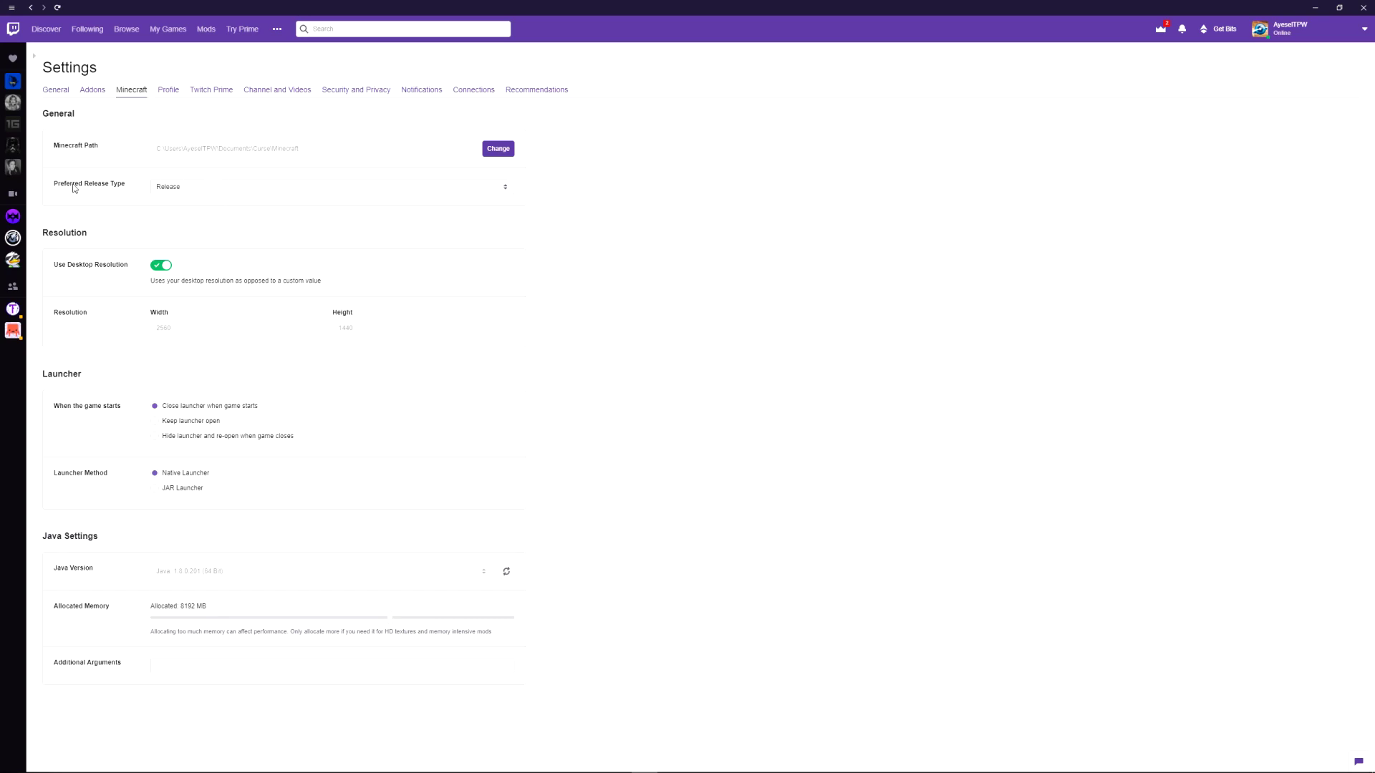
left_click(215, 189)
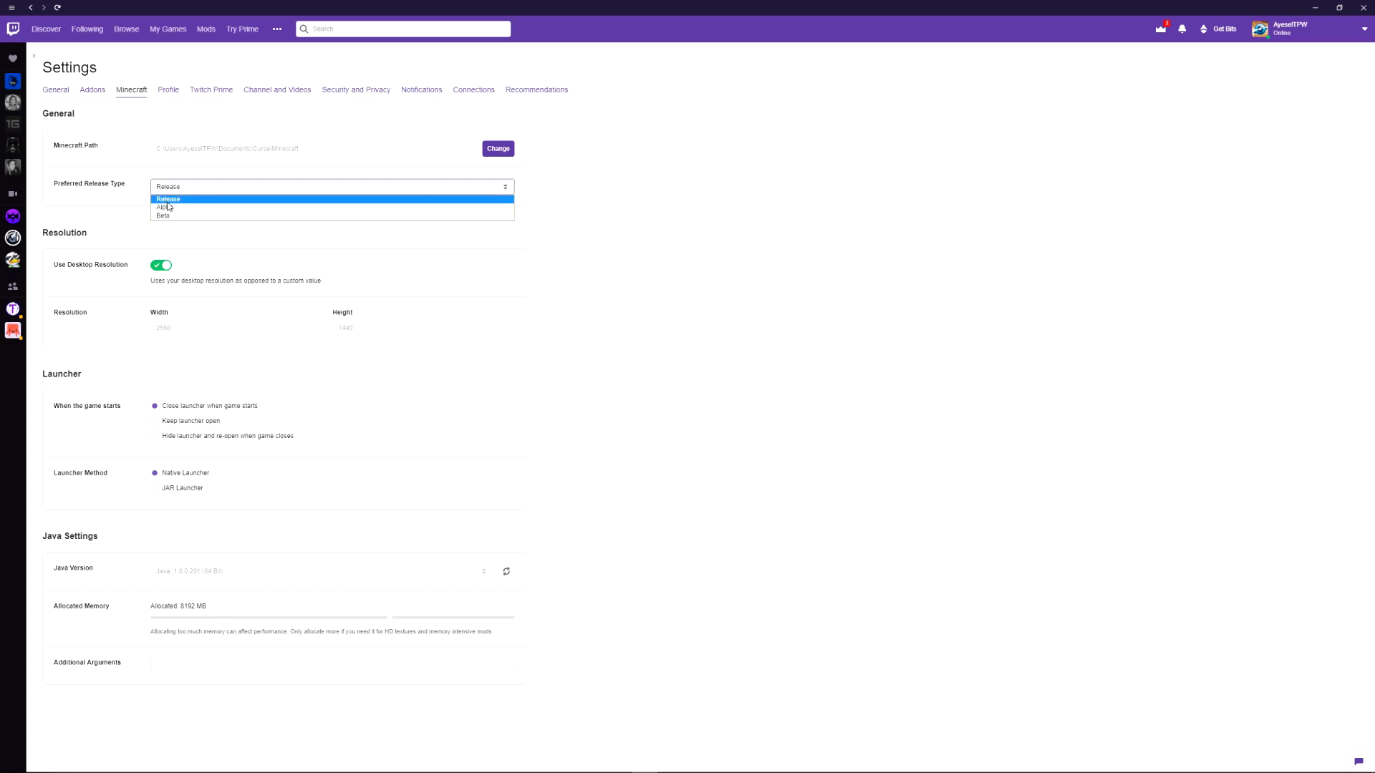
left_click(118, 189)
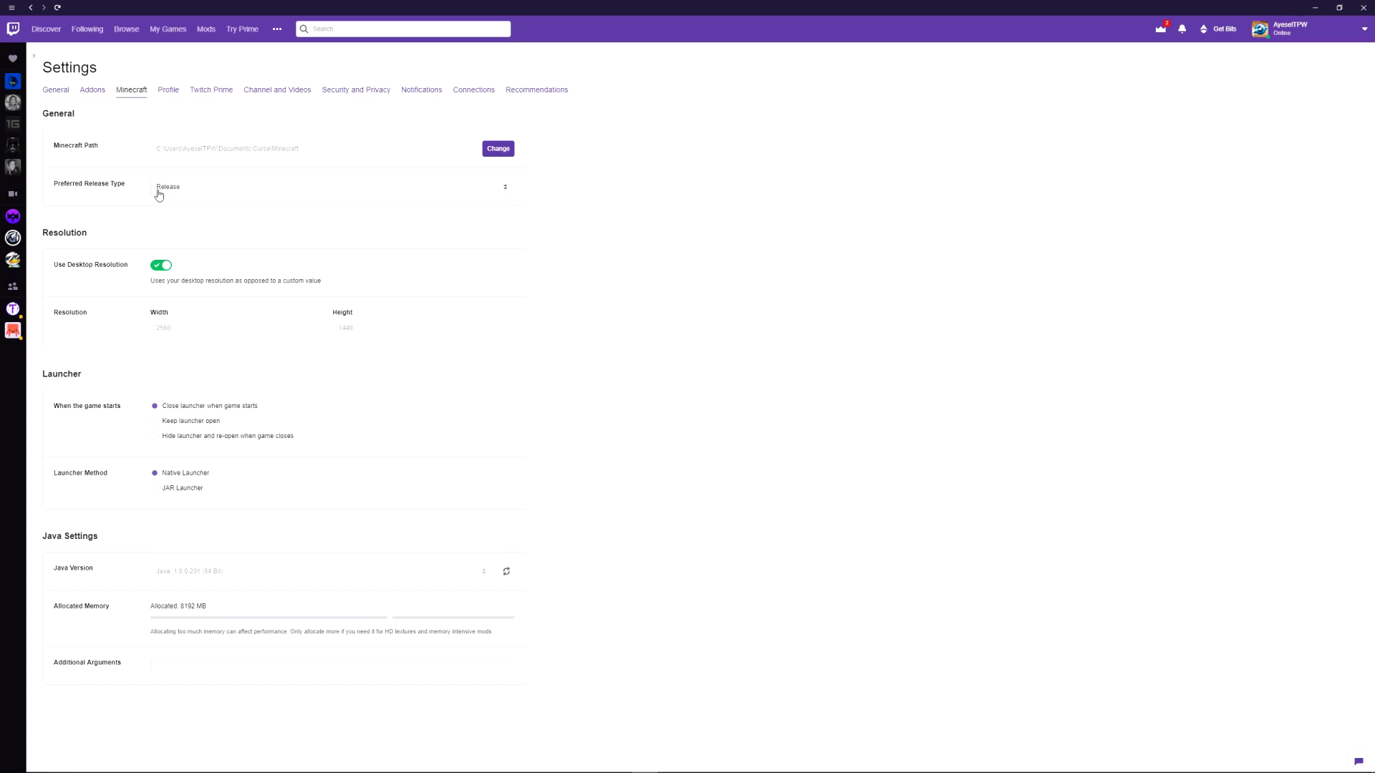
left_click(165, 267)
left_click(161, 267)
mouse_move(390, 620)
left_mouse_down()
mouse_move(343, 622)
mouse_move(390, 623)
left_mouse_up()
left_click_drag(173, 607, 234, 611)
left_click_drag(181, 607, 232, 610)
Play FTB Presents Stoneblock 2 from Mods > Minecraft > My Modpacks.
left_click(207, 30)
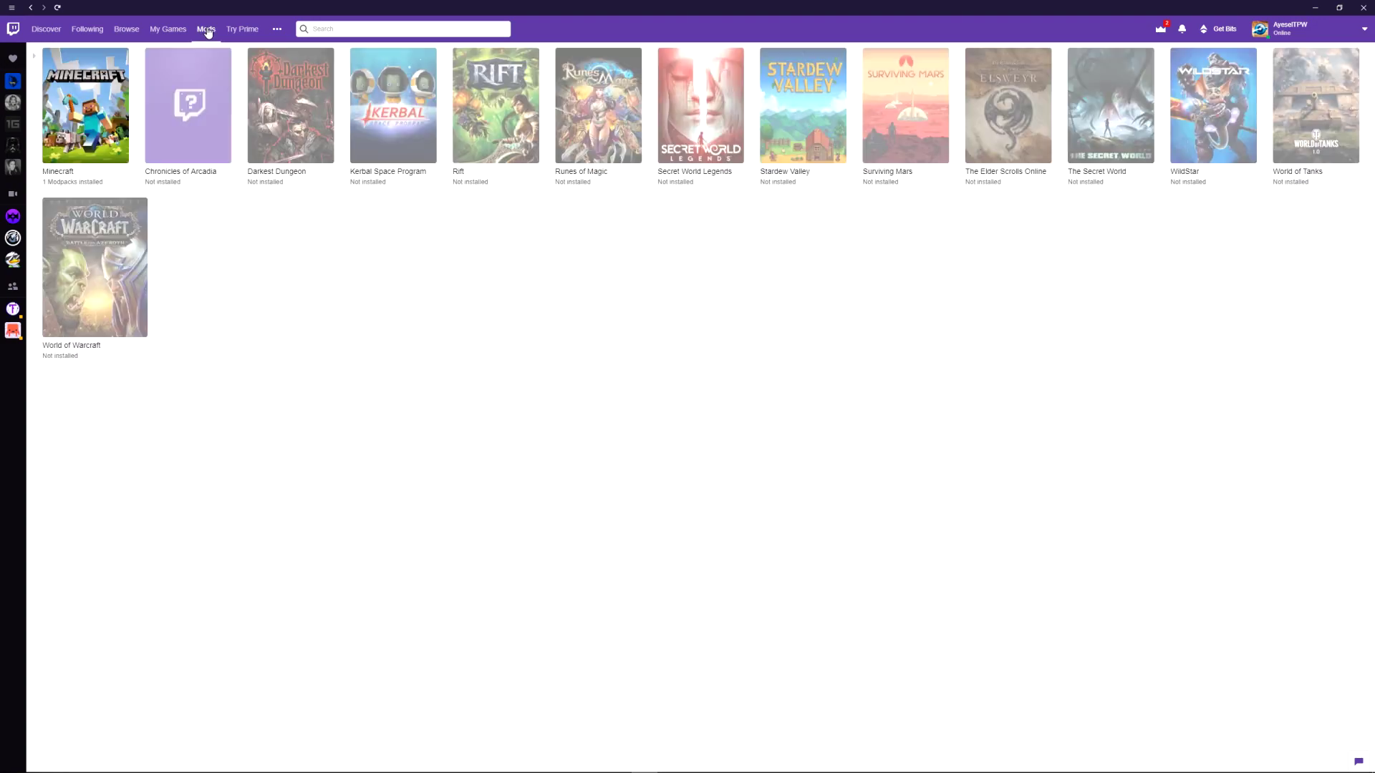
left_click(112, 101)
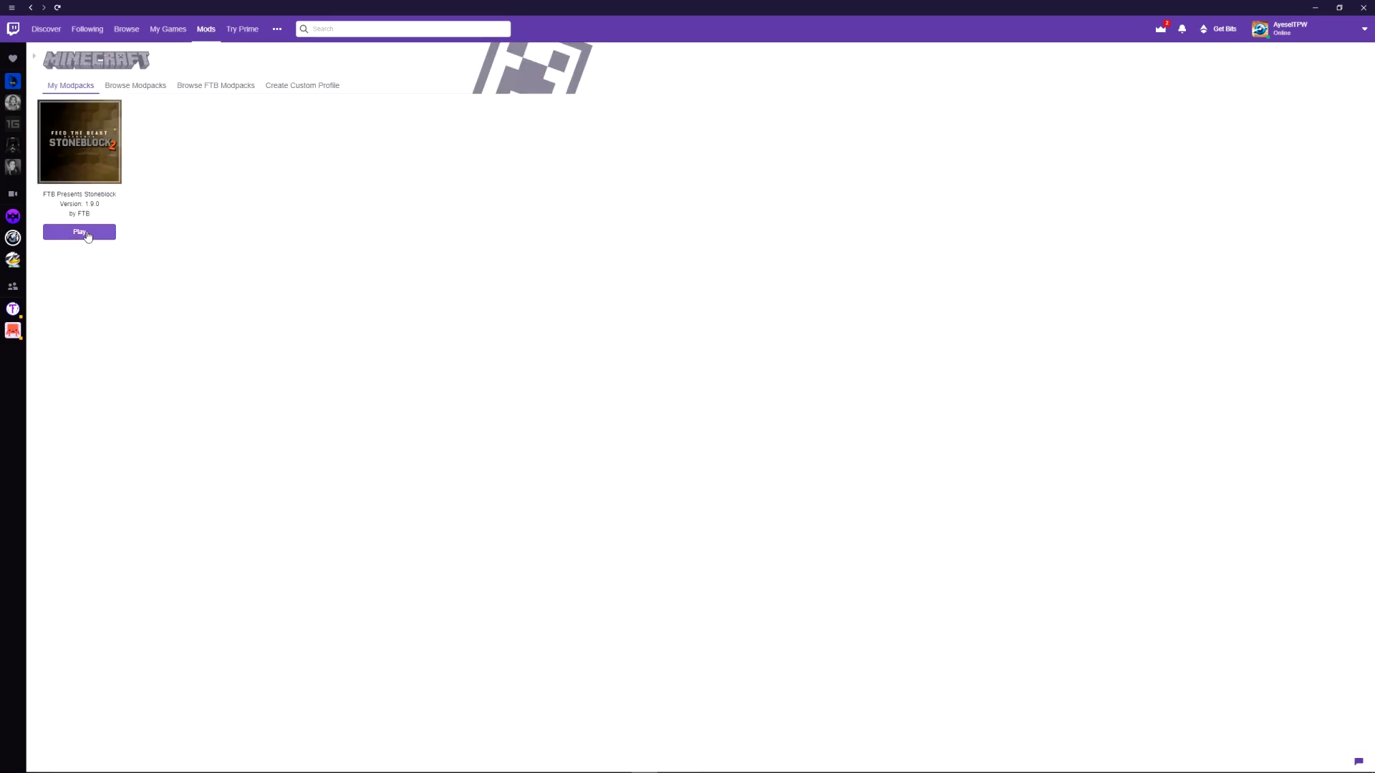
left_click(84, 235)
left_click(81, 235)
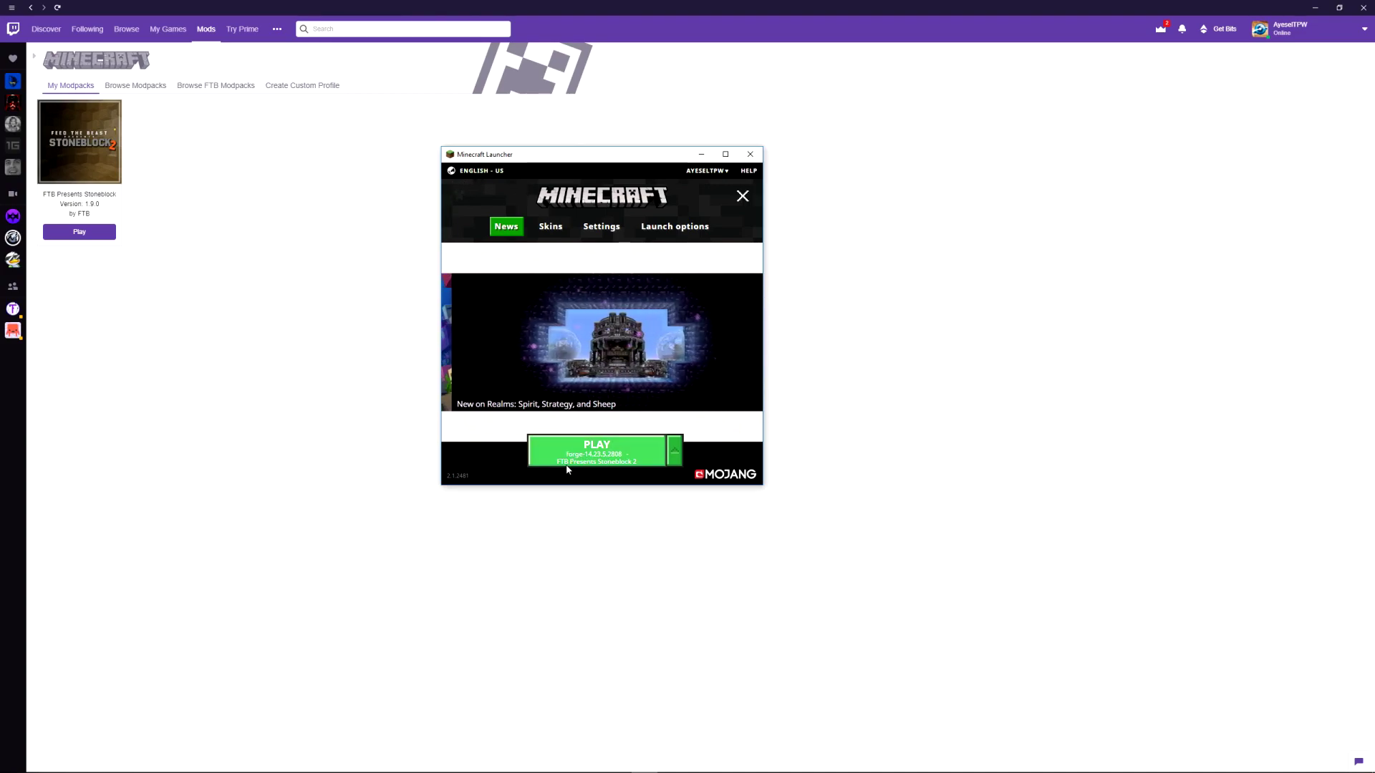
Play the forge-14.23.5.2808 Stoneblock 2 profile, loading Minecraft 1.12.2 with 259 mods.
left_click(598, 445)
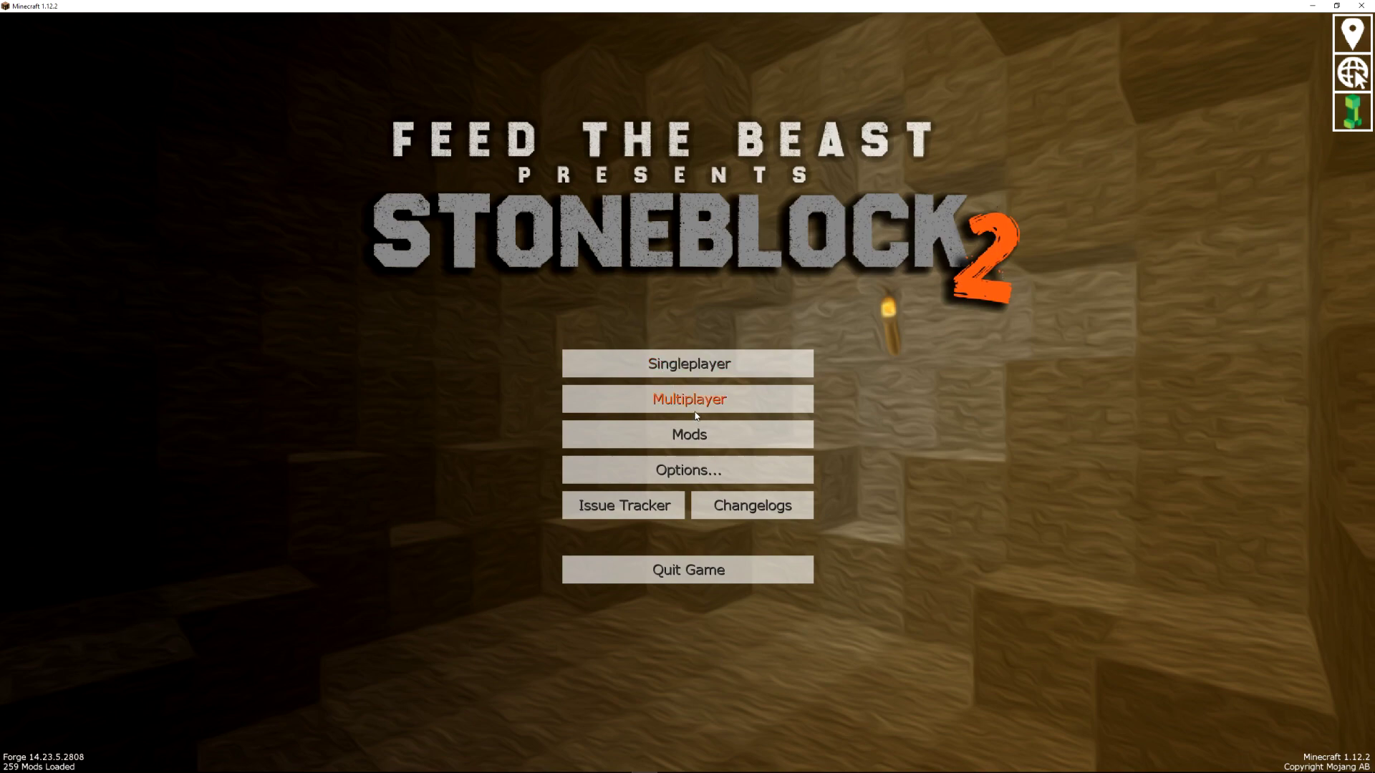
Scroll through the loaded Stoneblock 2 mod list, close it, and bring up the game Options.
left_click(693, 438)
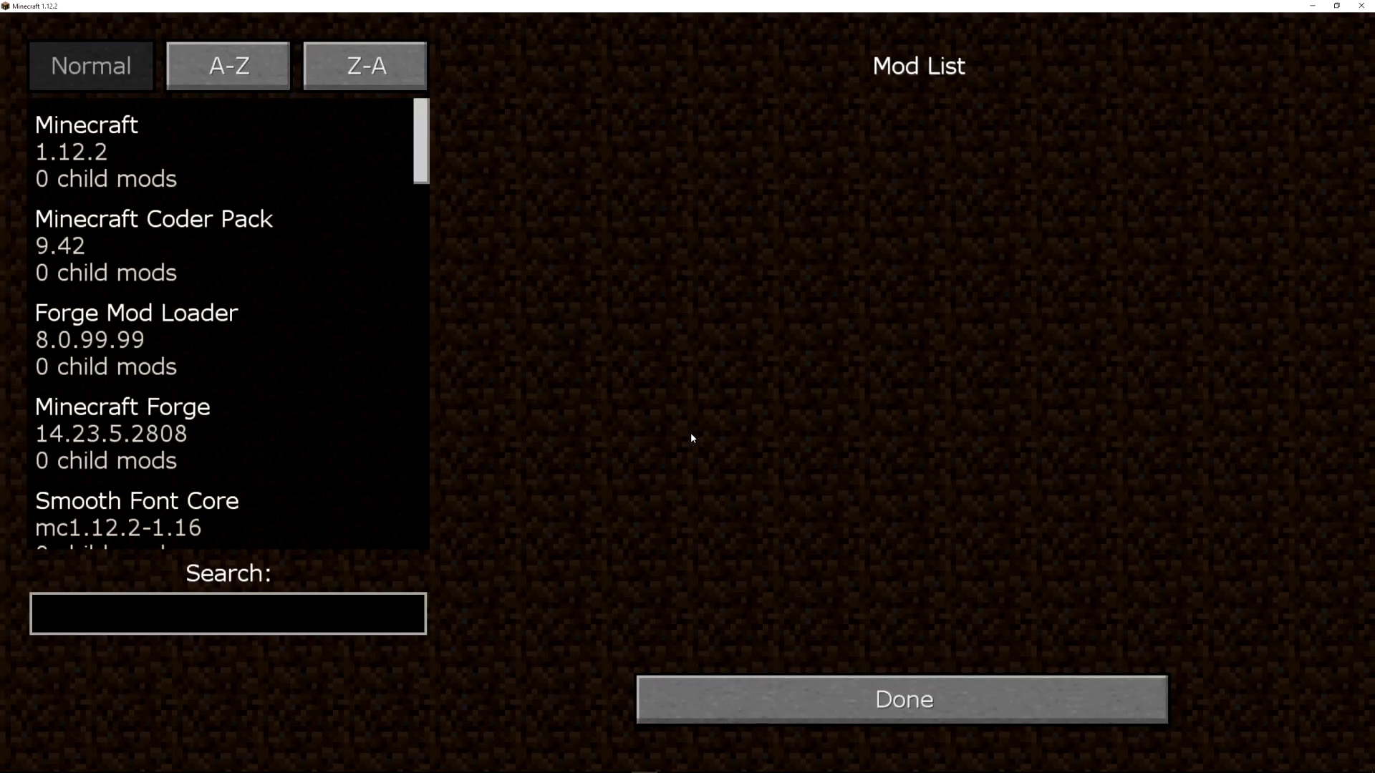
left_click_drag(424, 140, 435, 512)
left_click(792, 700)
left_click(688, 469)
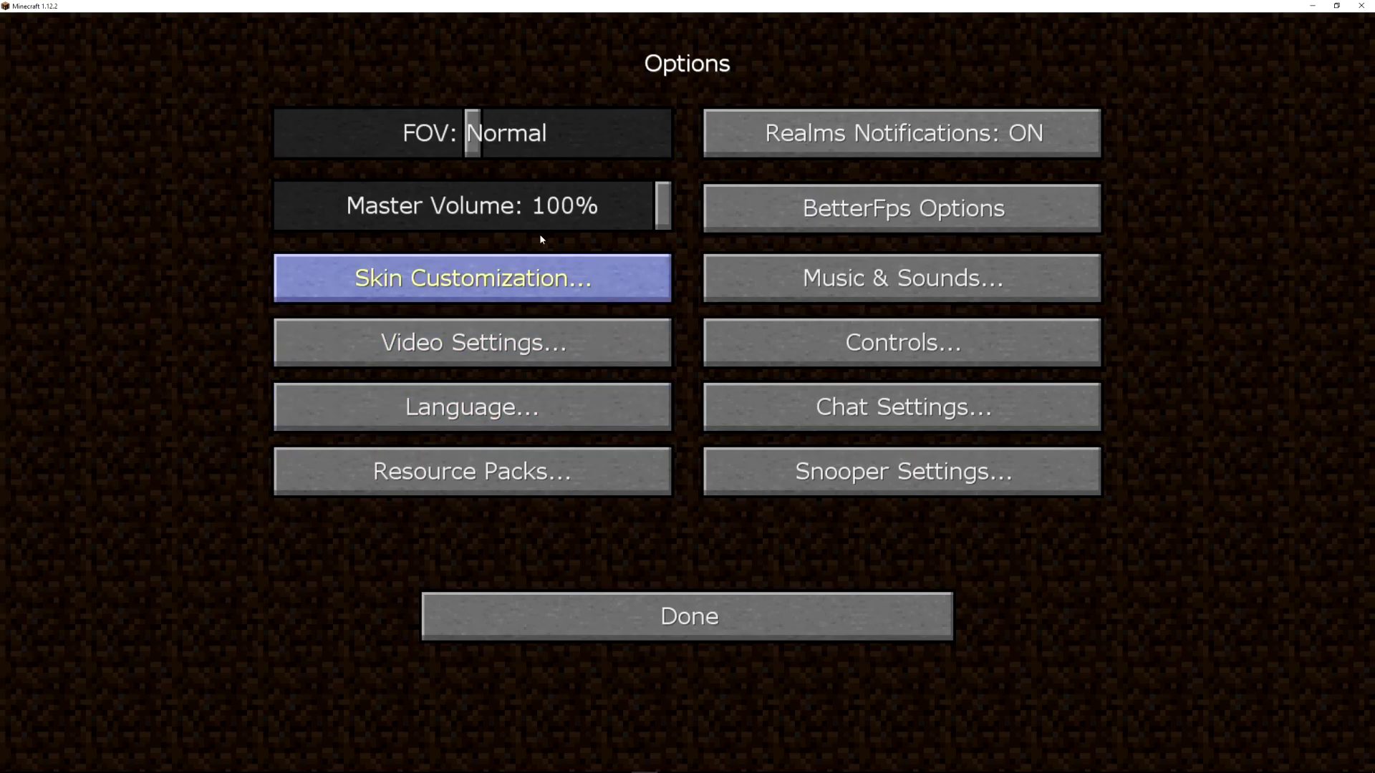
Leave Options and start a new world from the Singleplayer world list.
key("Escape")
left_click(692, 360)
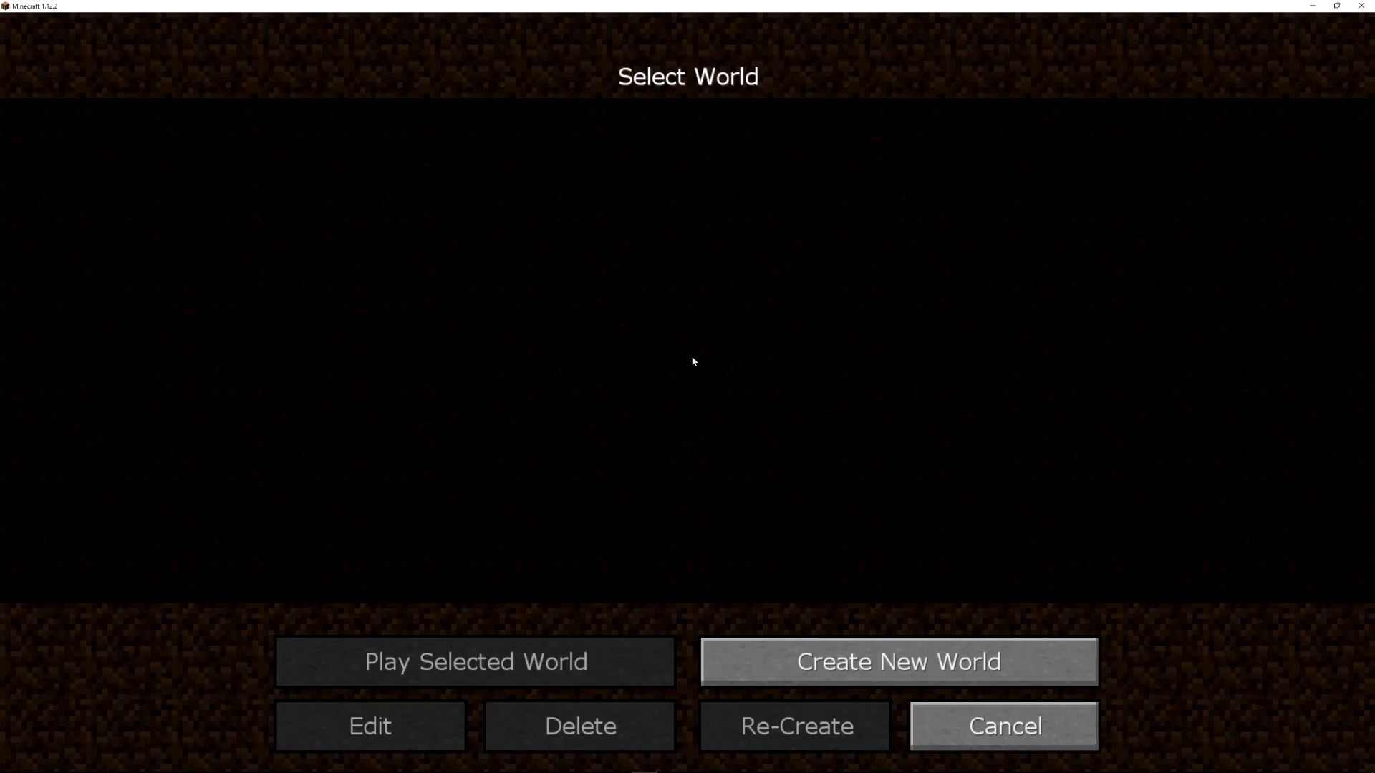
left_click(785, 648)
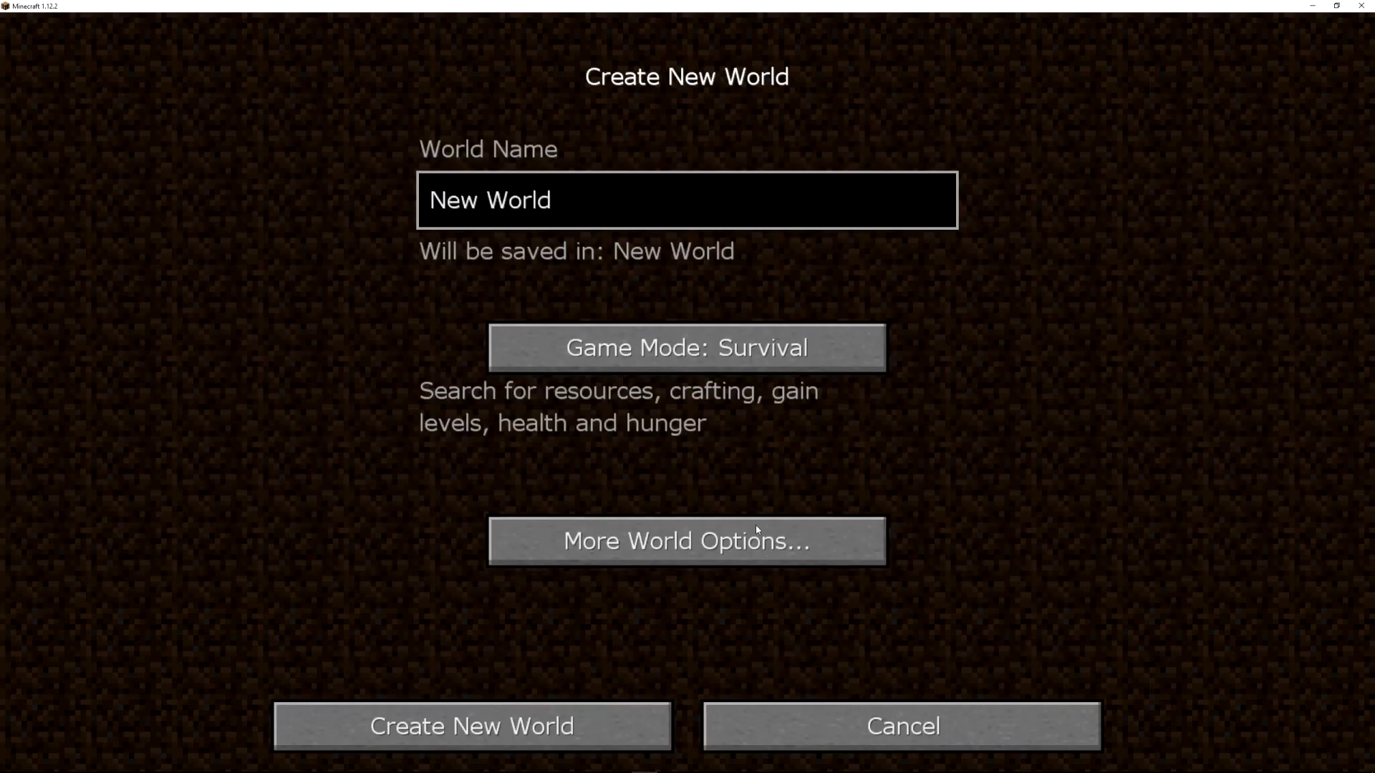
Switch the game mode to Creative and replace the default world name with StoneBlock2.
left_click(708, 353)
left_click(706, 349)
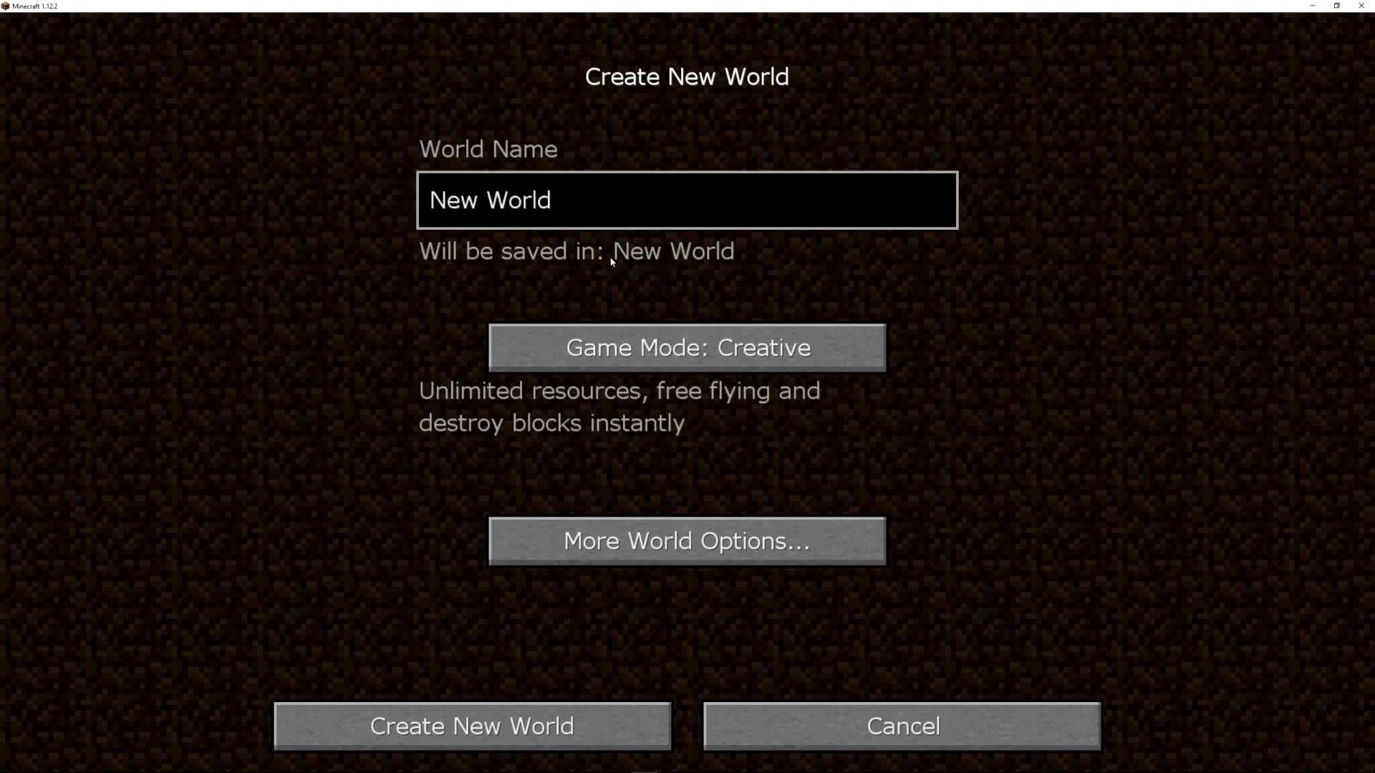
key("BackSpace")
key("BackSpace")
key("BackSpace")
key("BackSpace")
key("BackSpace")
key("BackSpace")
key("BackSpace")
key("BackSpace")
type("StoneBlocjk")
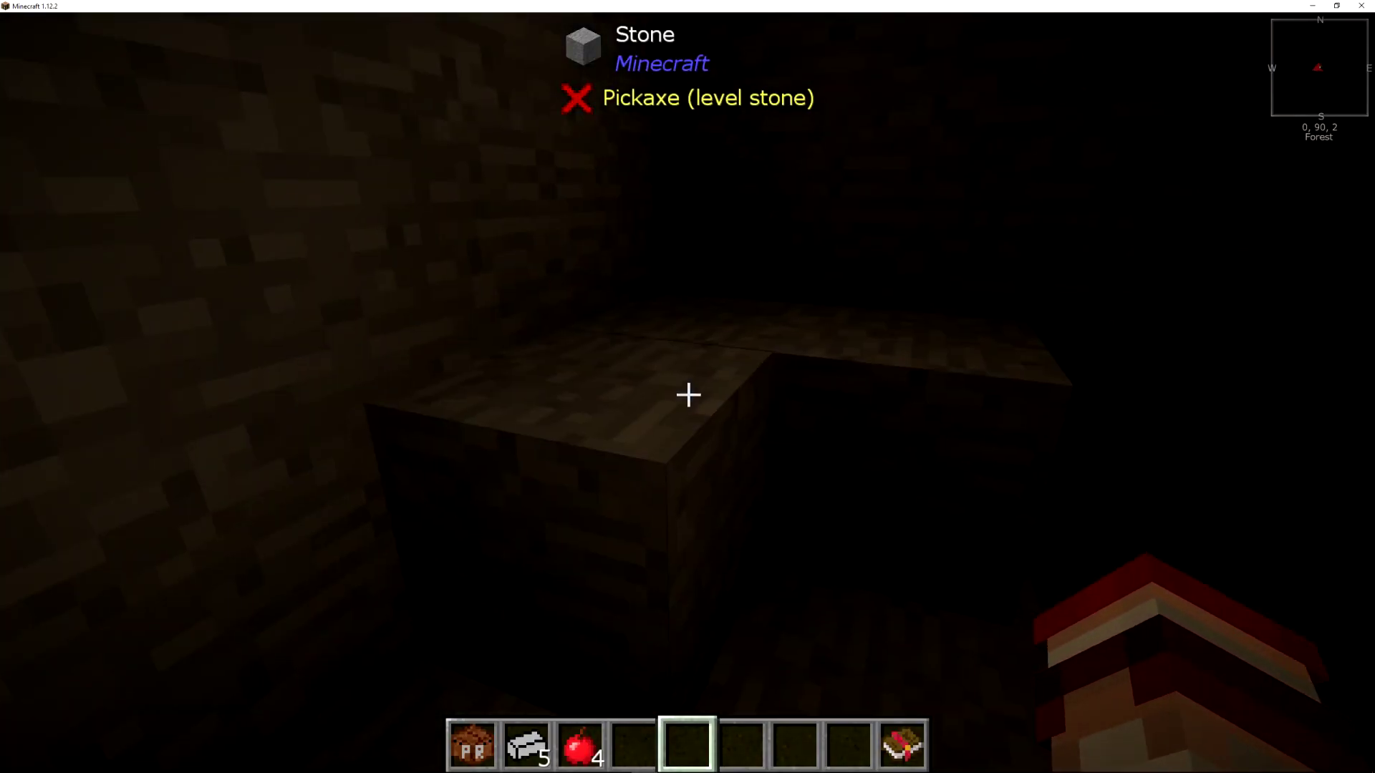
key("w")
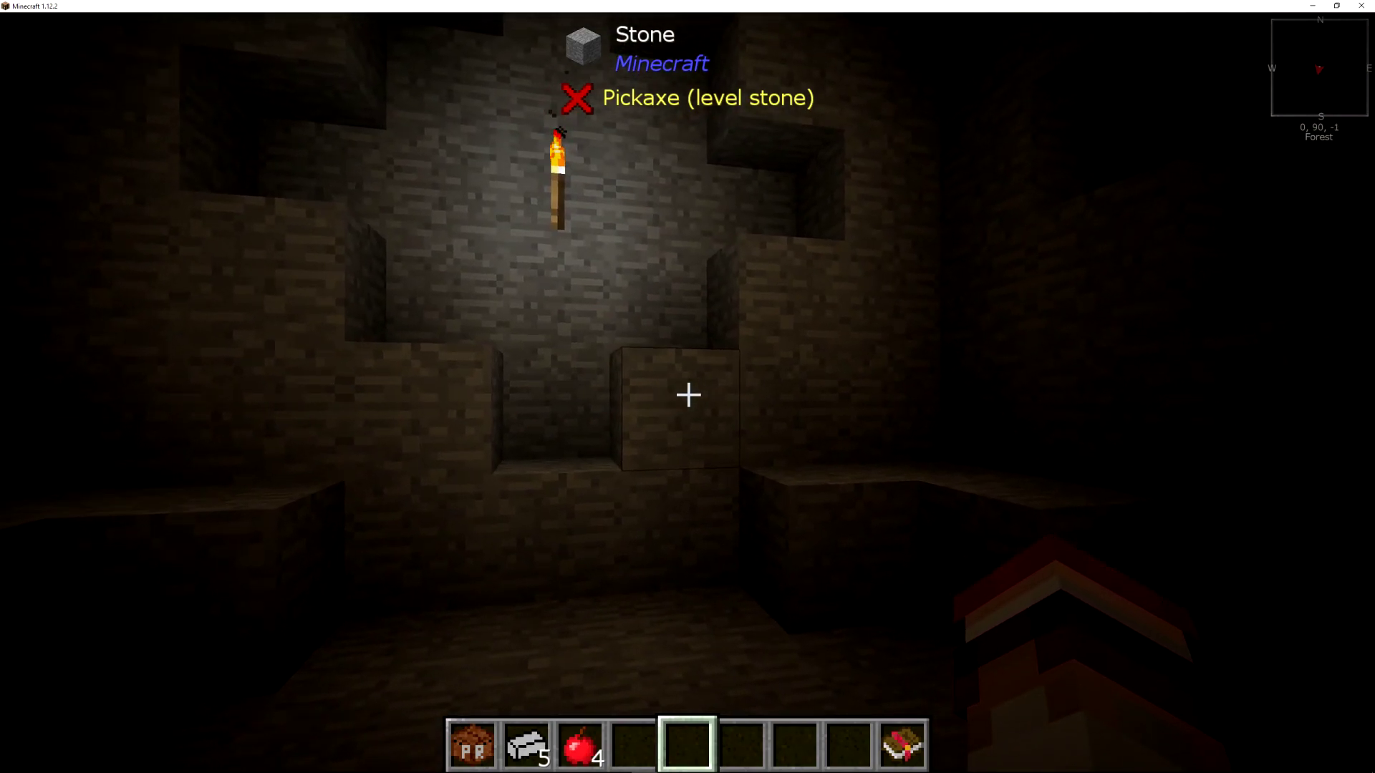
Walk into the dark cave and switch to the front-facing third-person view with F5.
key("F5")
key("F5")
scroll(687, 387, "down", 1)
key("w")
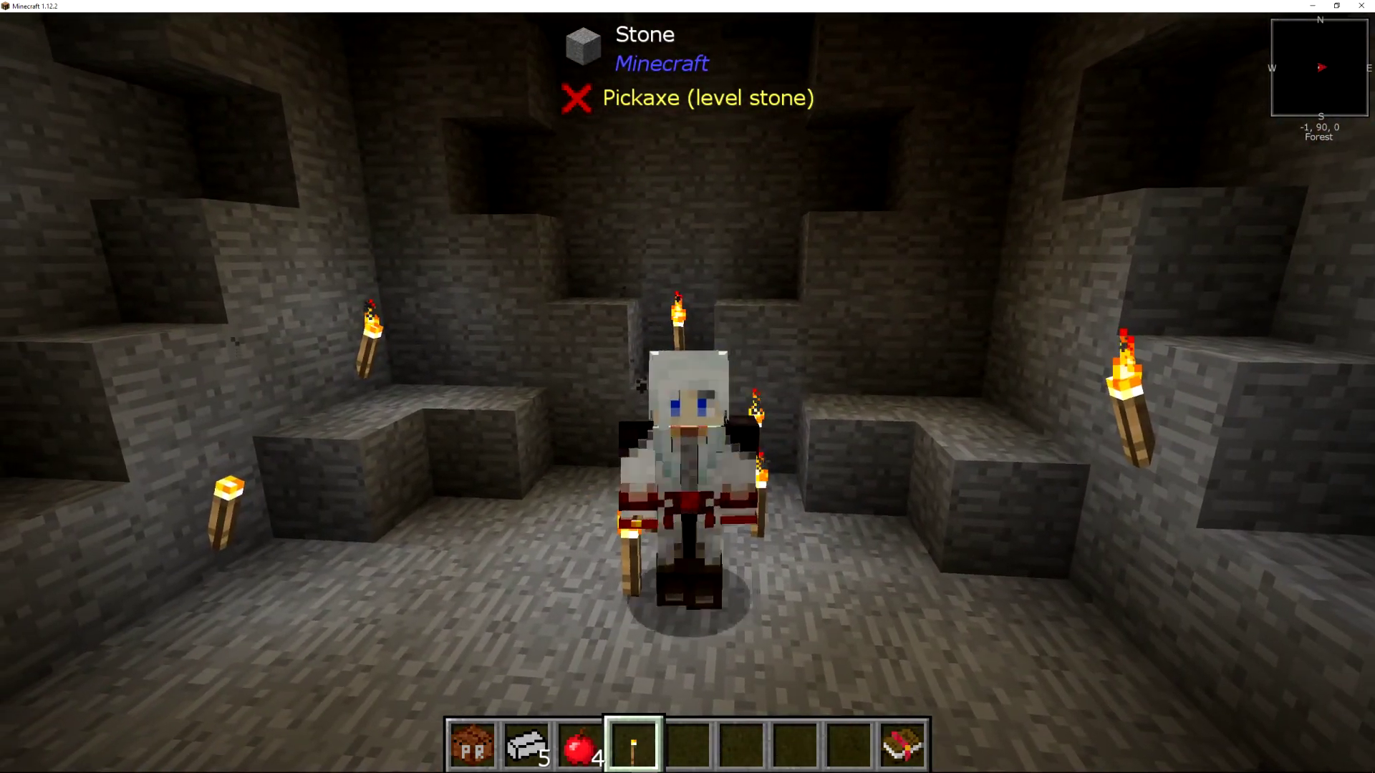
Walk the character back and forth across the torch-lit stone chamber floor.
scroll(687, 386, "down", 1)
key("w")
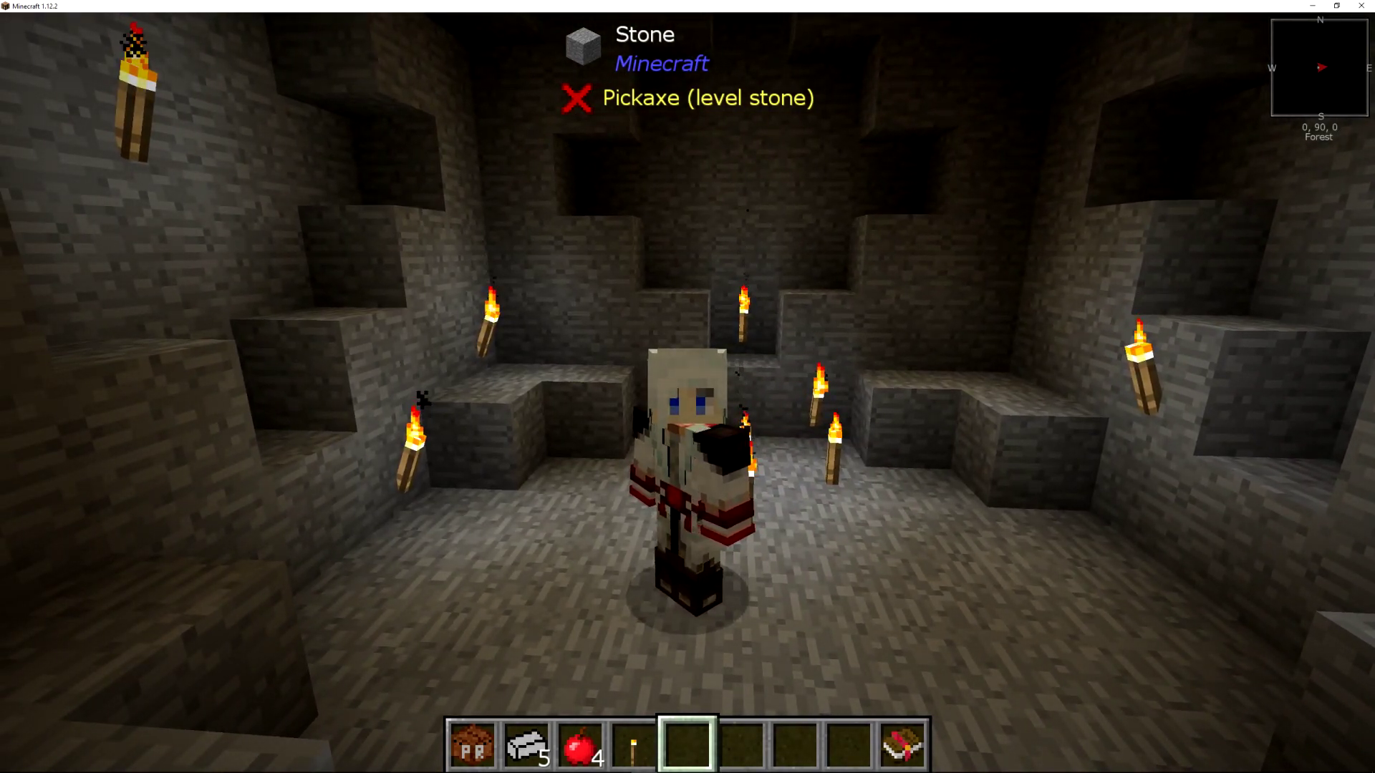
key("s")
key("a")
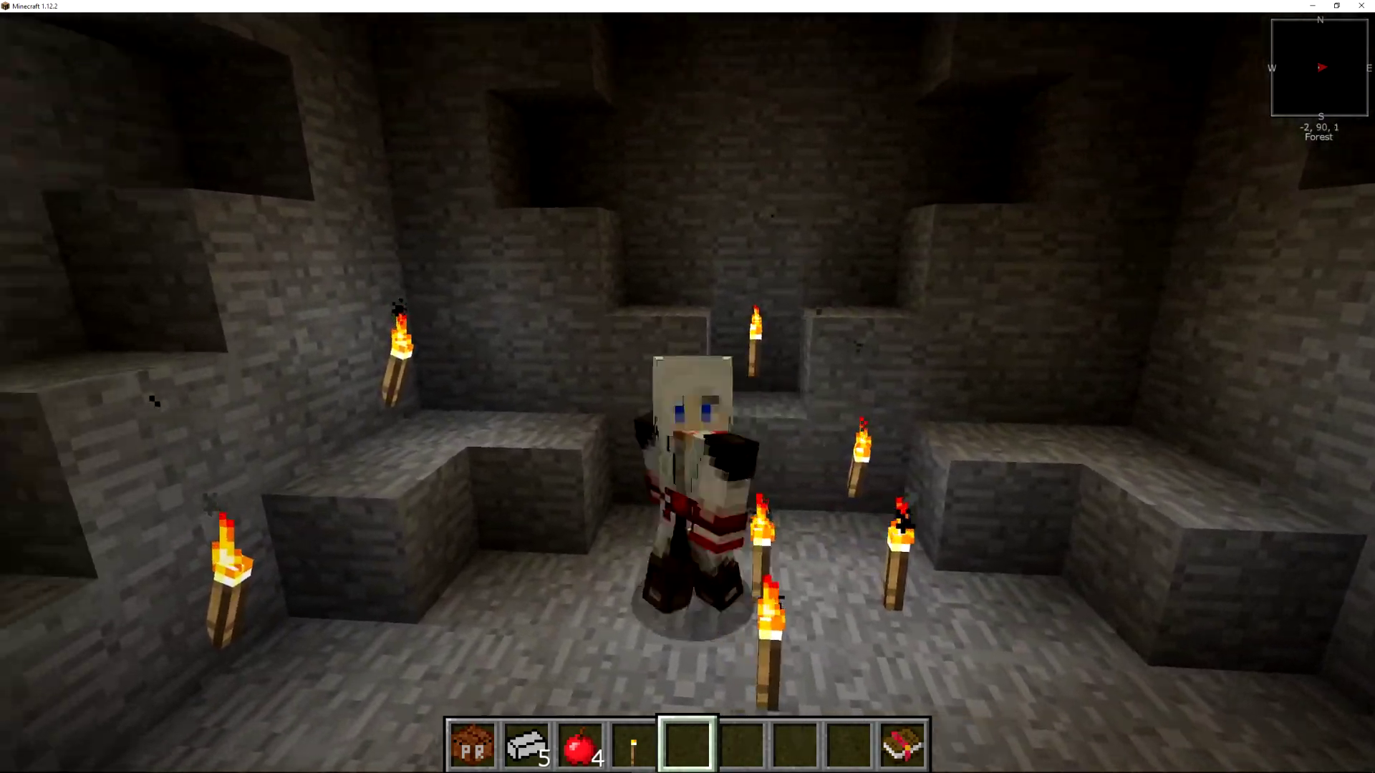
key("d")
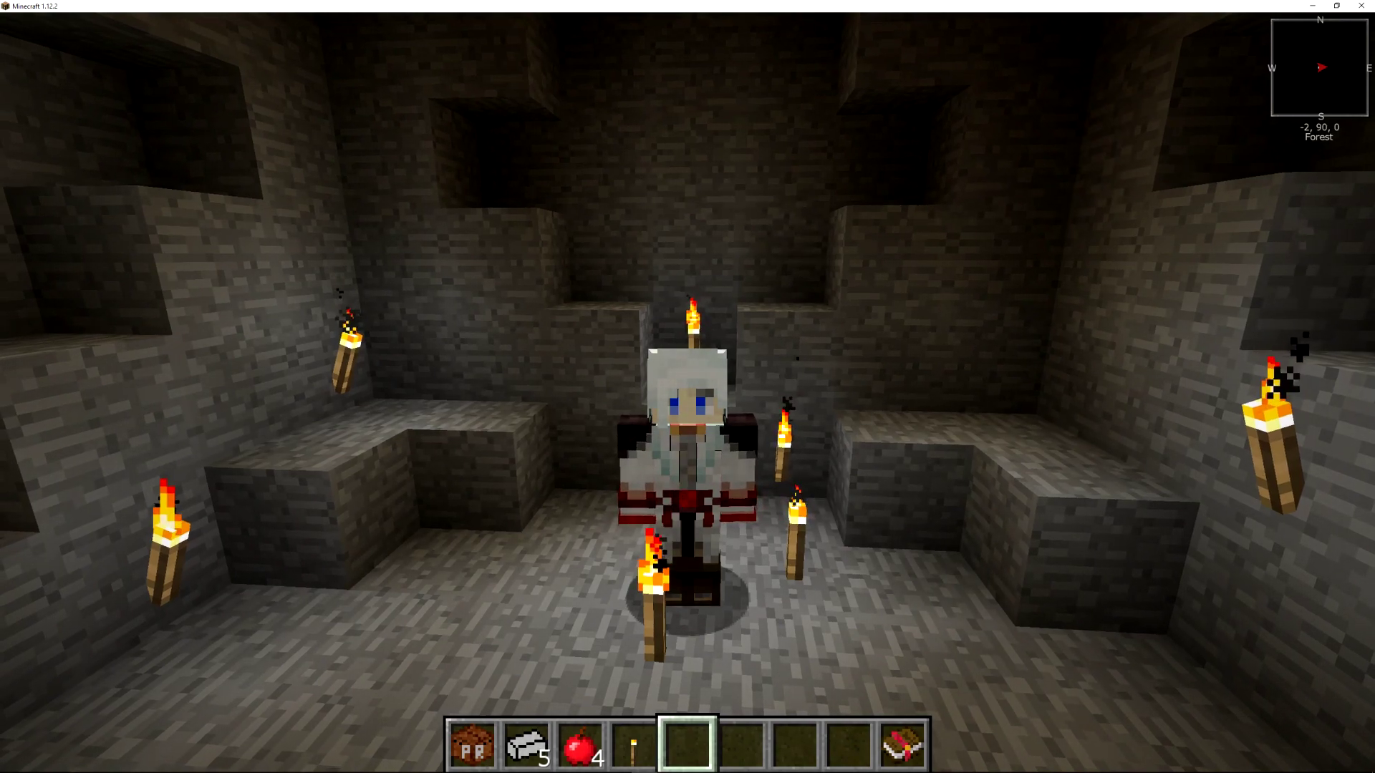
Walk the character two blocks forward, then back to the starting spot.
key("w")
key("d")
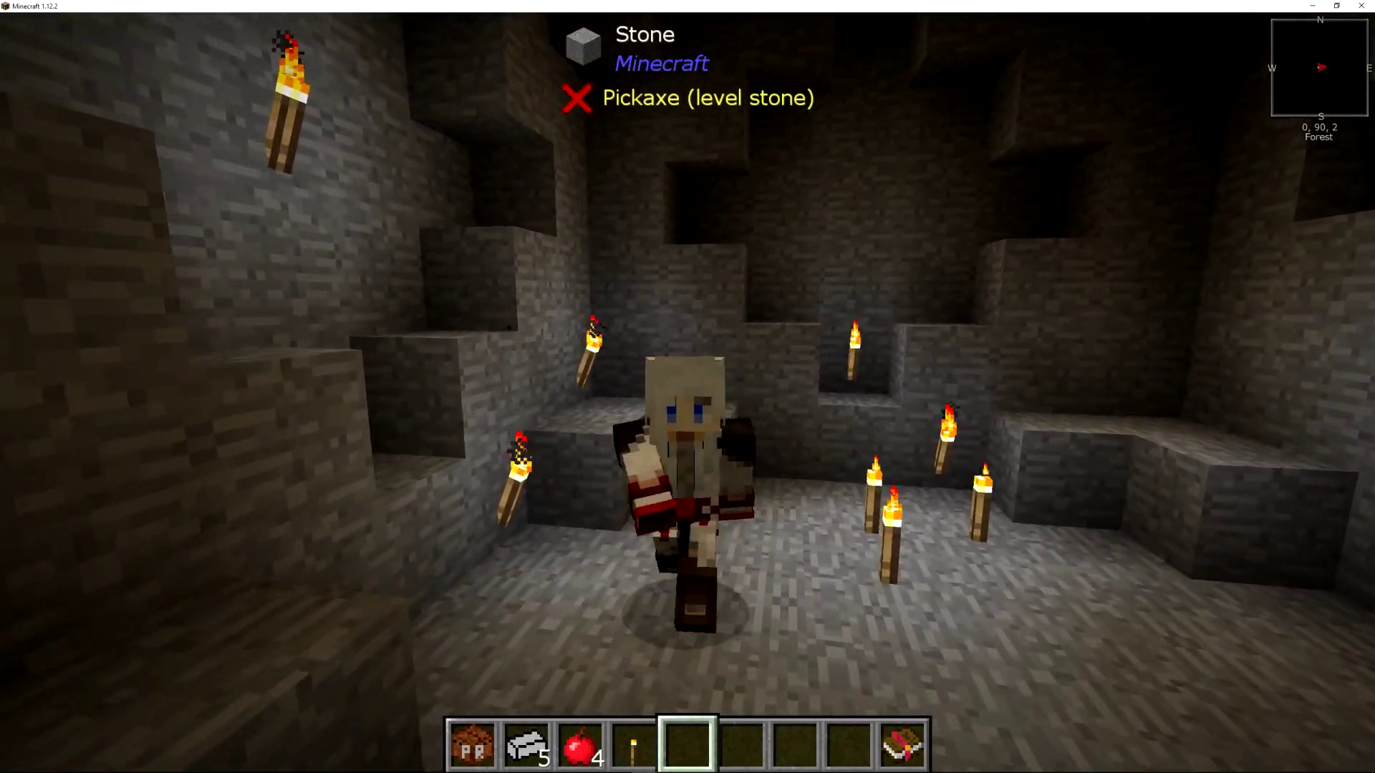
key("s")
key("a")
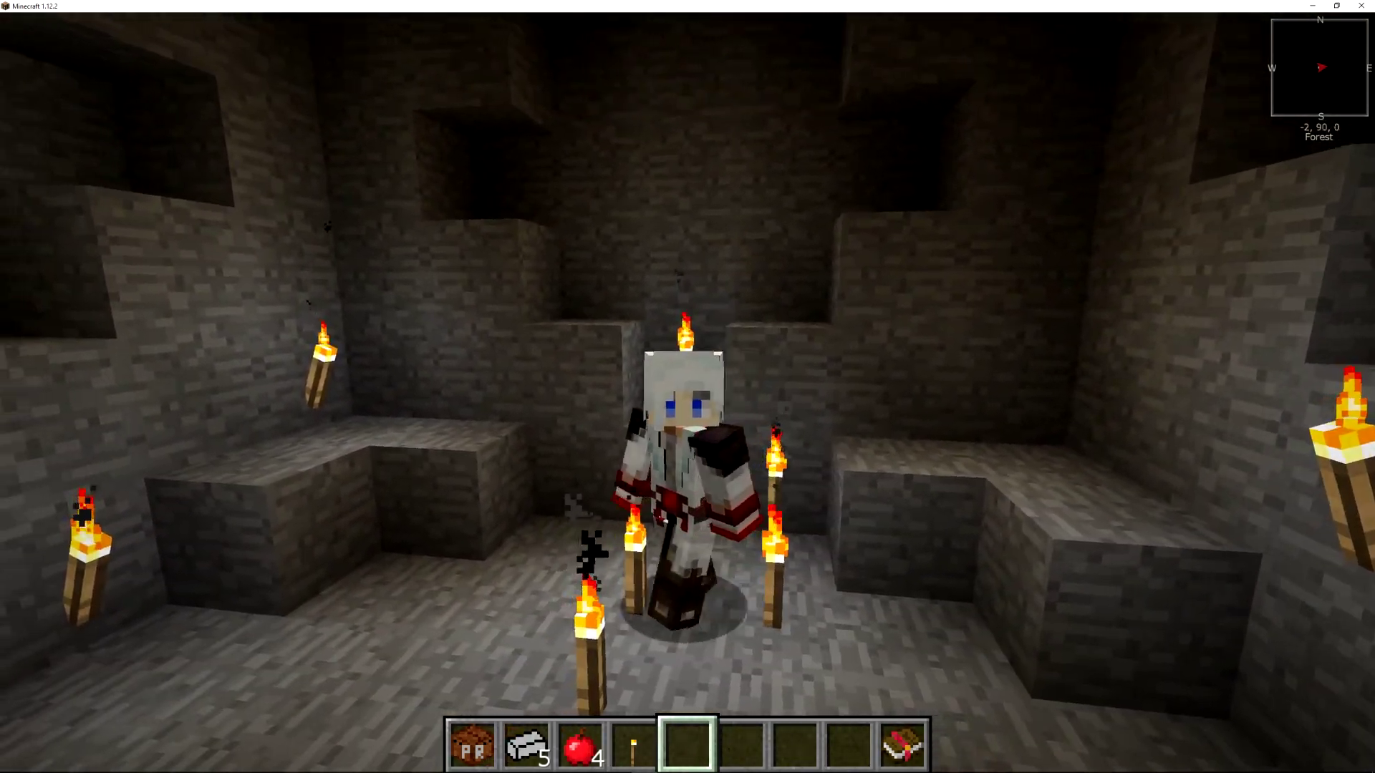
Step sideways and walk toward the camera while wielding the blue sword.
key("d")
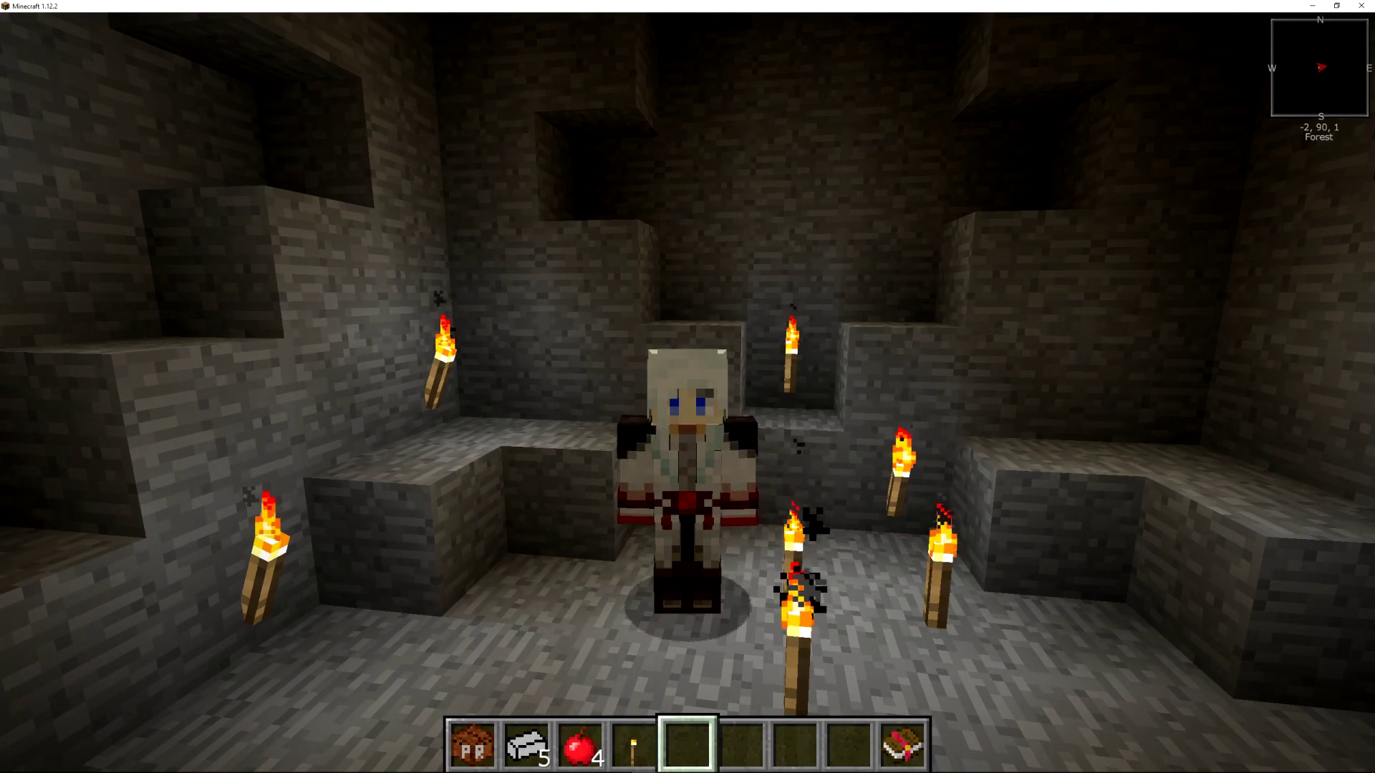
key("w")
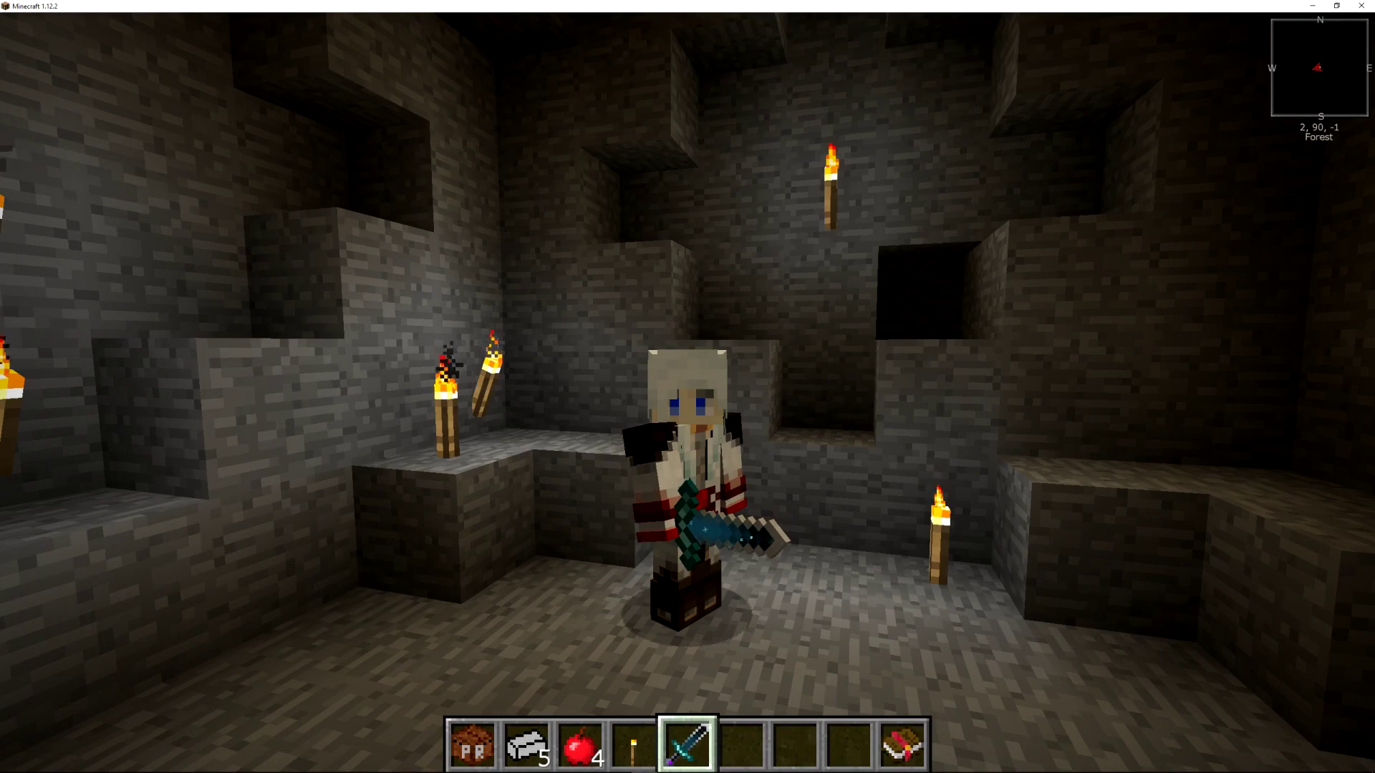
mouse_move(688, 387)
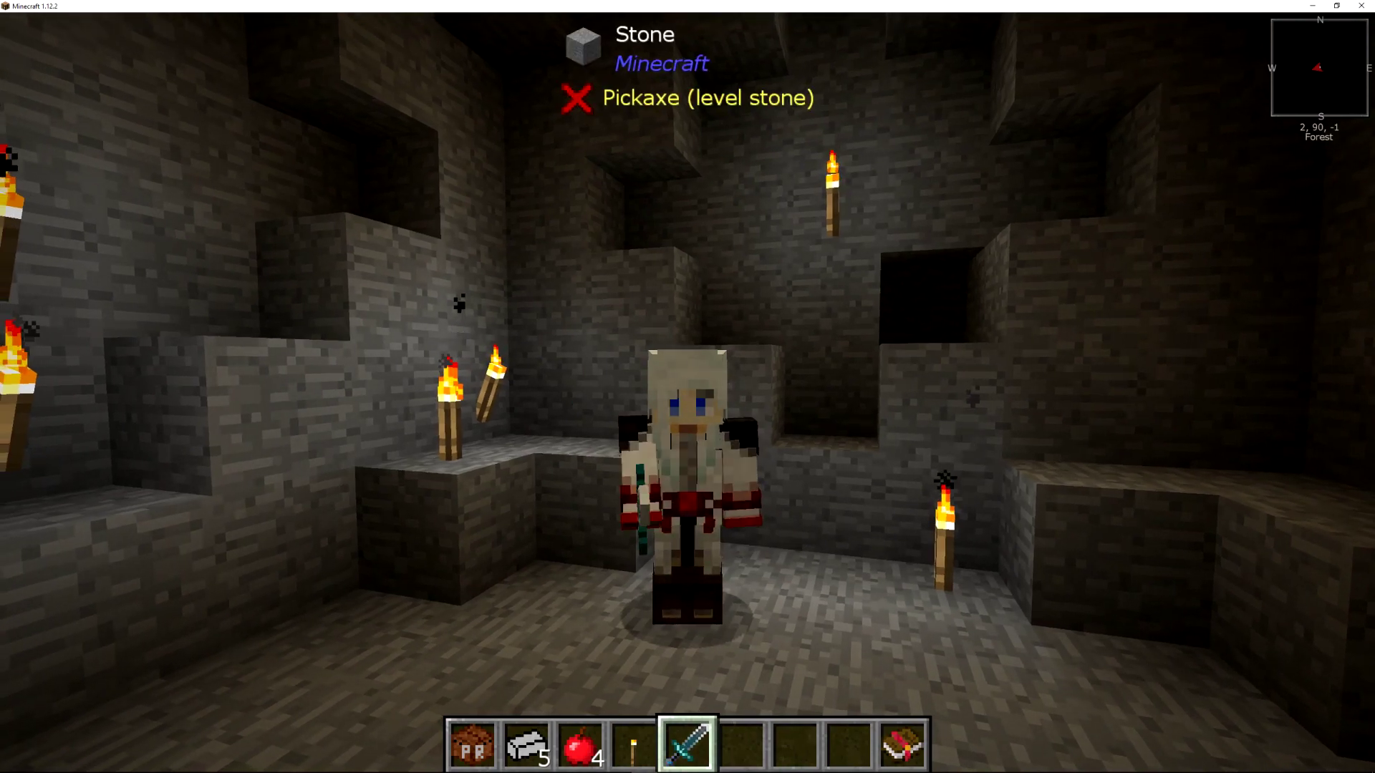
key("w")
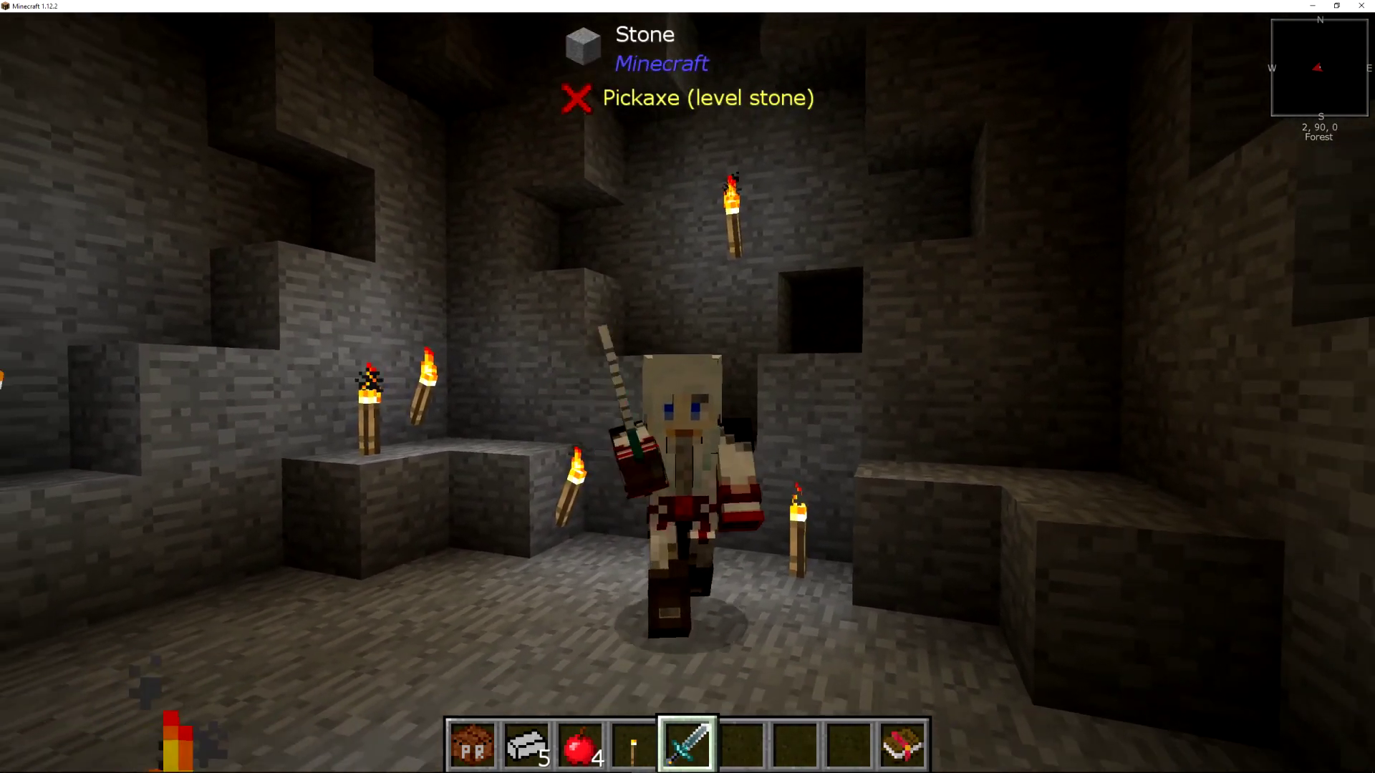